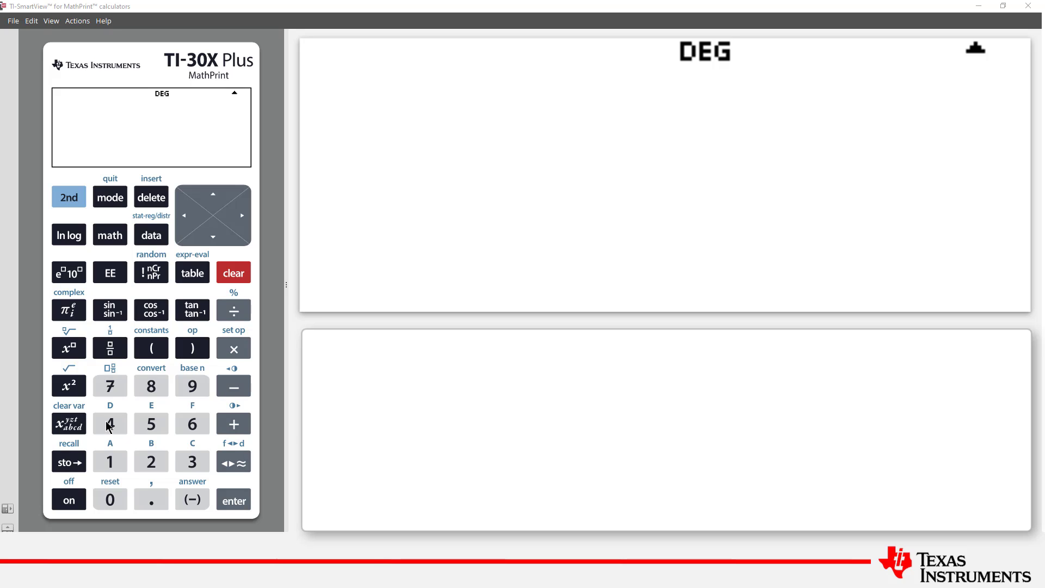
- Evaluate 4+6*2 on the emulated keypad, giving 16
left_click(109, 424)
left_click(223, 424)
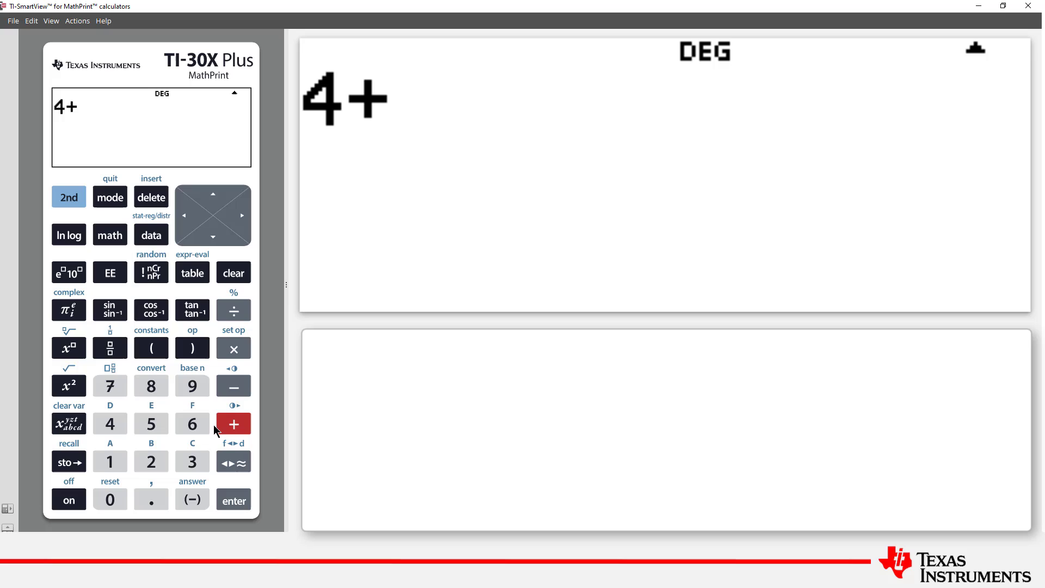
left_click(190, 427)
type("*")
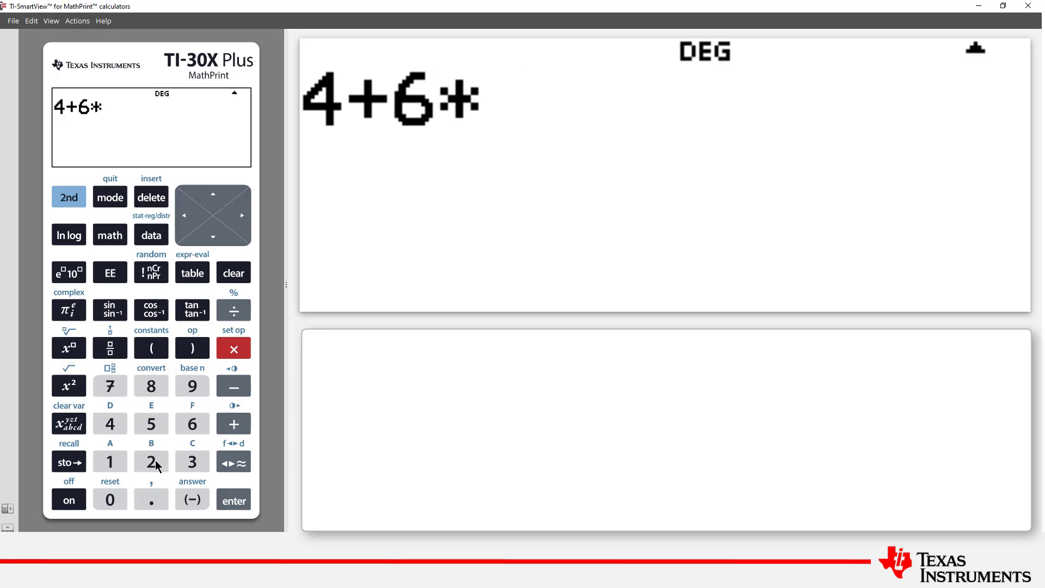
left_click(155, 462)
left_click(243, 506)
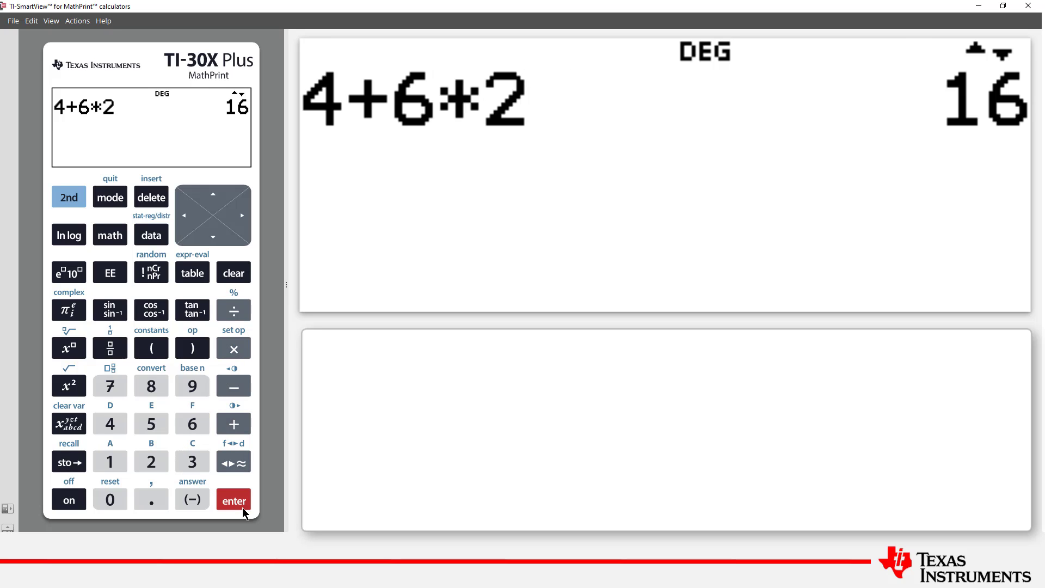
- Evaluate 4+(6*2) with the product in parentheses, also giving 16
left_click(112, 427)
left_click(233, 424)
left_click(156, 349)
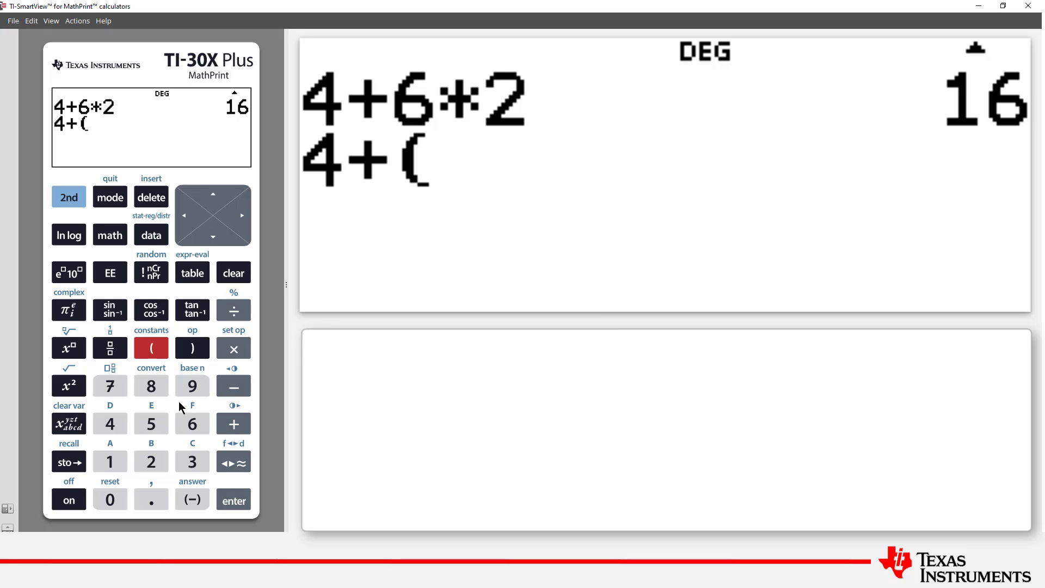
left_click(192, 423)
left_click(233, 348)
left_click(151, 462)
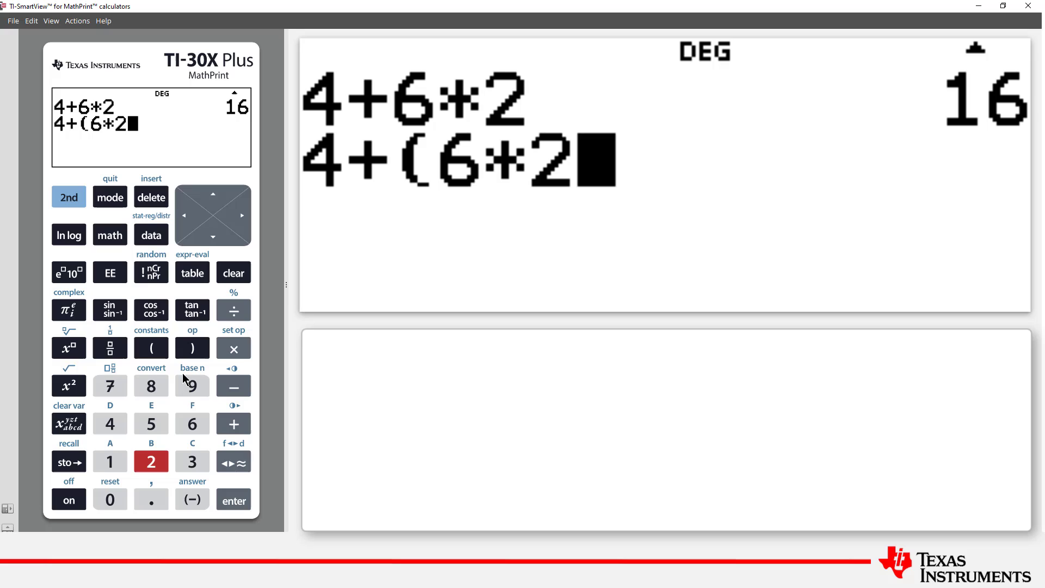
left_click(190, 351)
left_click(229, 495)
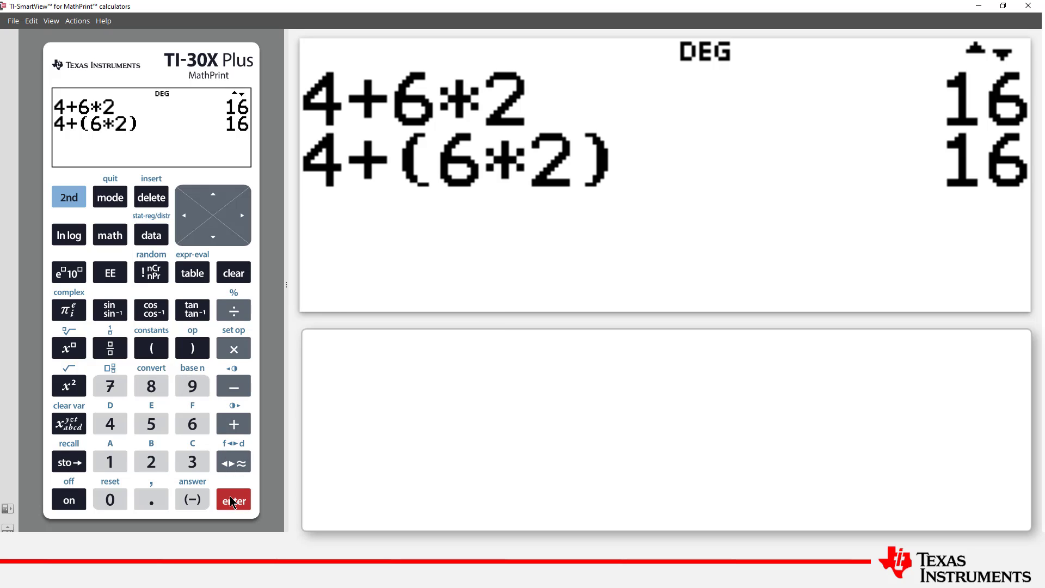
- Enter (4+6)*2 with the sum bracketed and evaluate it to 20
left_click(155, 351)
left_click(109, 424)
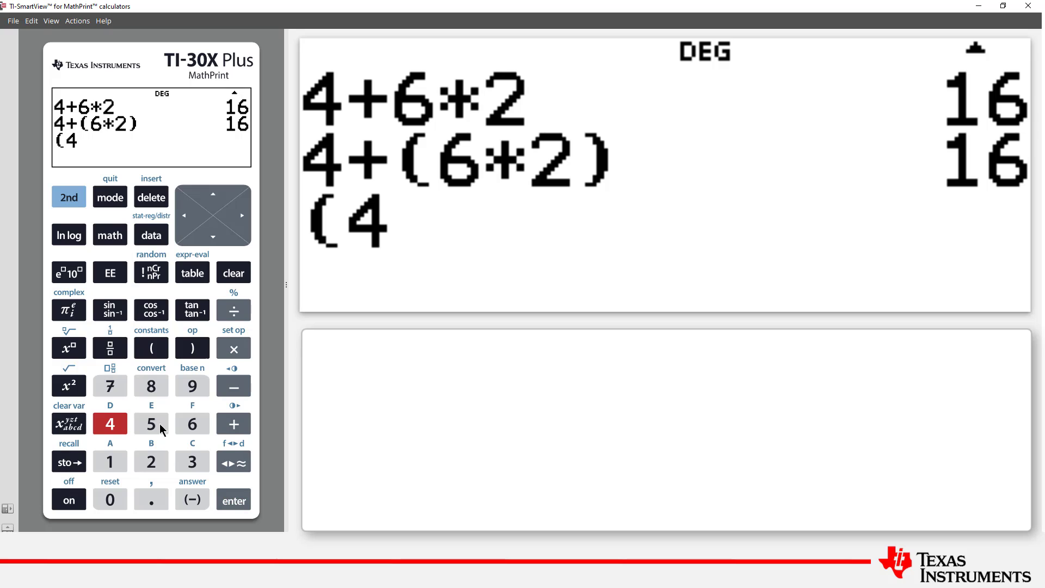
left_click(236, 427)
left_click(195, 425)
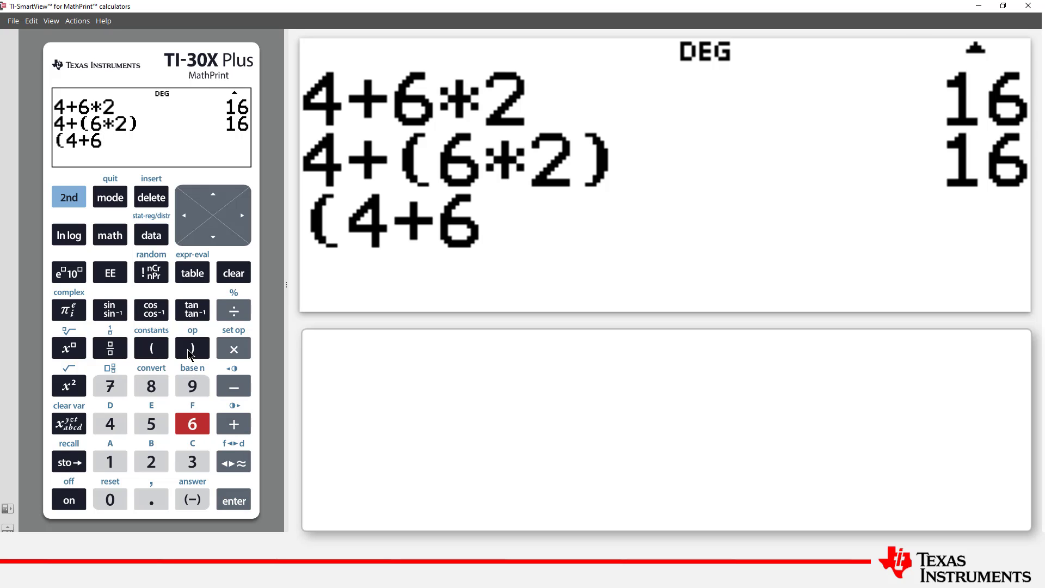
left_click(192, 349)
left_click(242, 348)
left_click(152, 461)
left_click(233, 500)
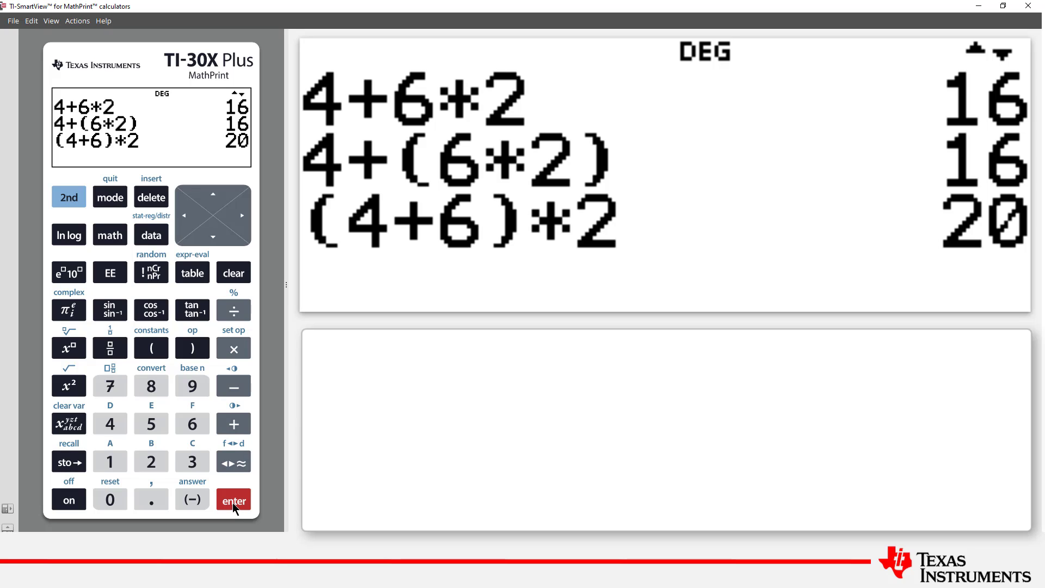
- Scroll up the history and recall the first entry 4+6*2 onto the entry line
left_click(216, 199)
left_click(216, 200)
left_click(216, 200)
left_click(216, 200)
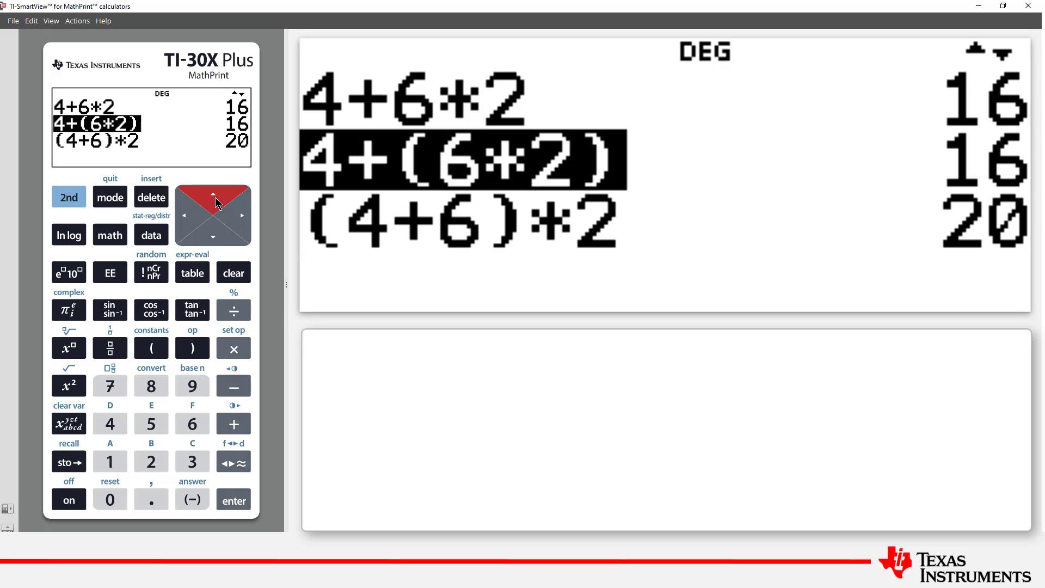
left_click(216, 200)
left_click(216, 200)
left_click(246, 500)
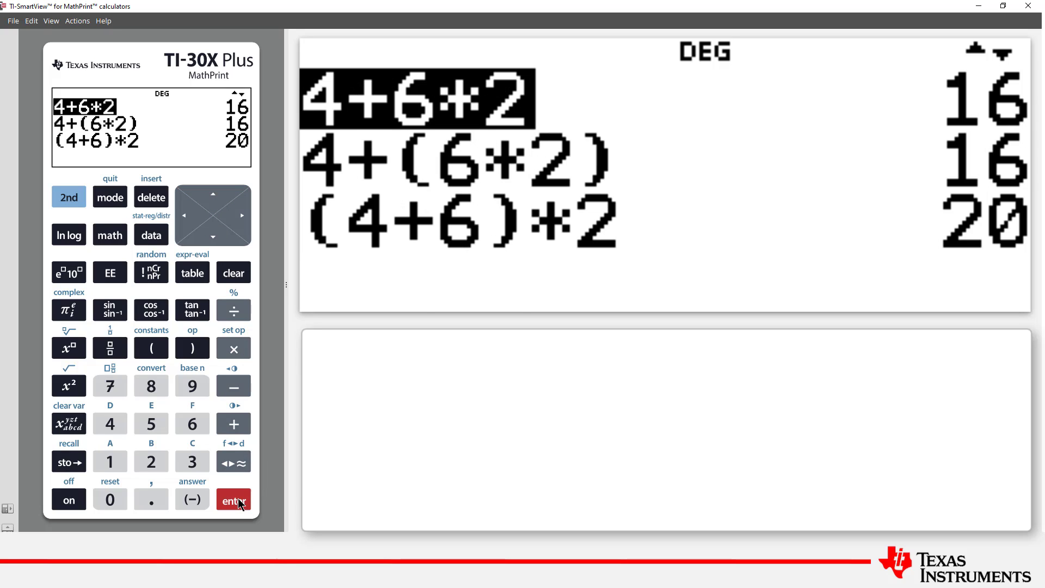
- Replace the multiplication sign with division and evaluate 4+6/2, giving 7
left_click(183, 217)
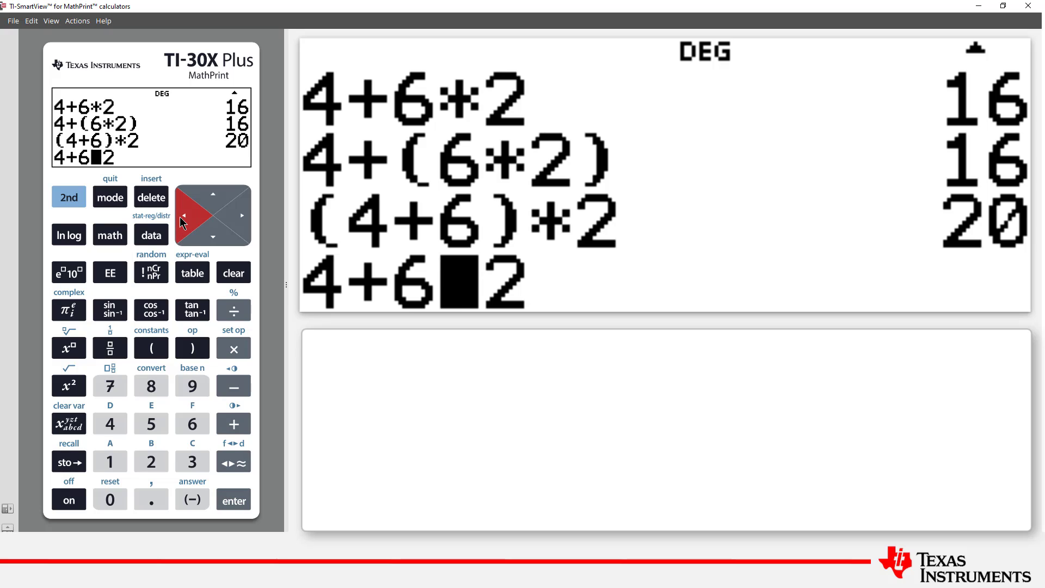
left_click(232, 315)
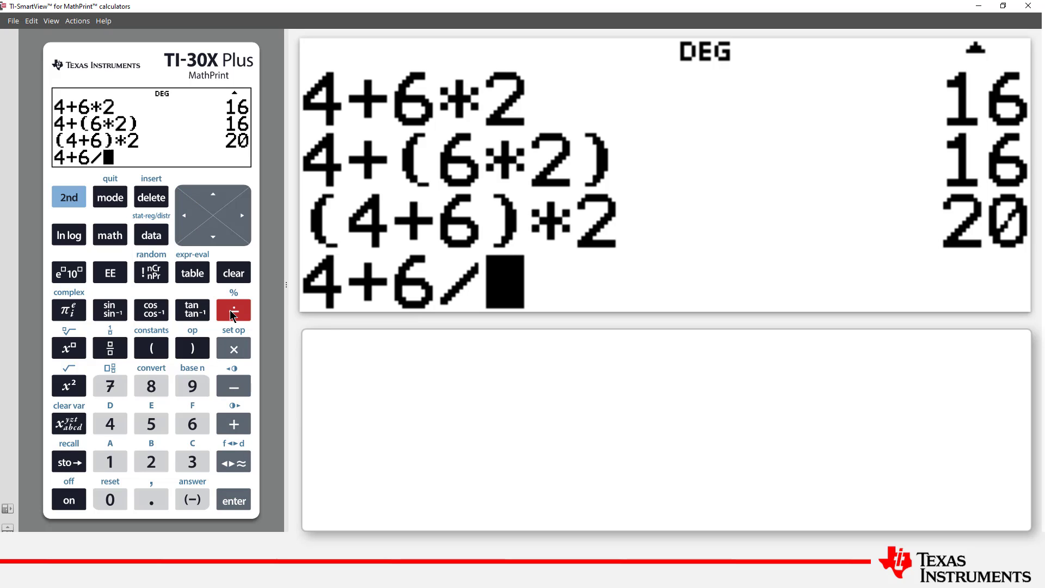
left_click(236, 501)
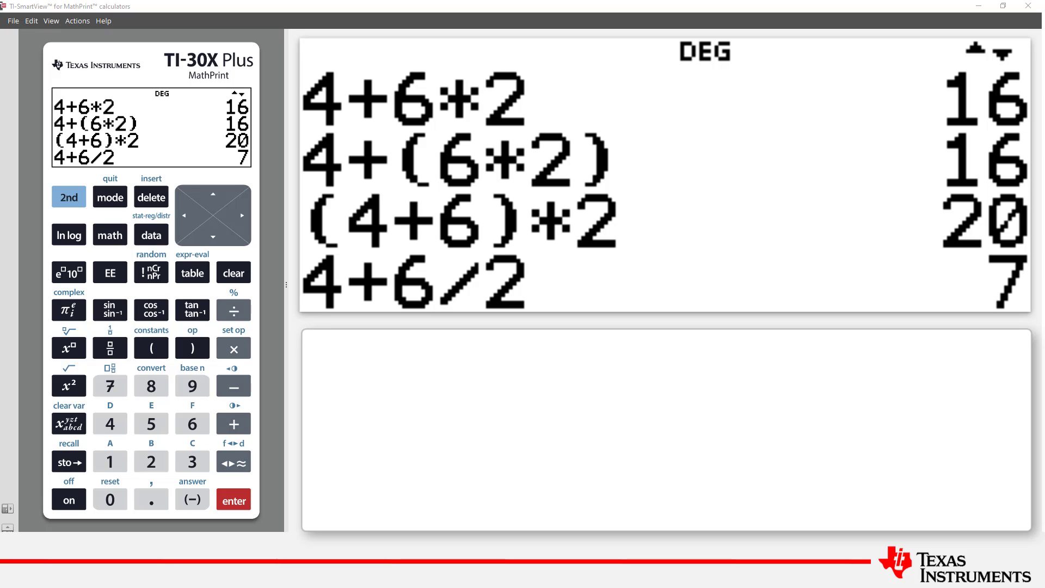
- Evaluate 10+2³ using the exponent key, giving 18
left_click(115, 462)
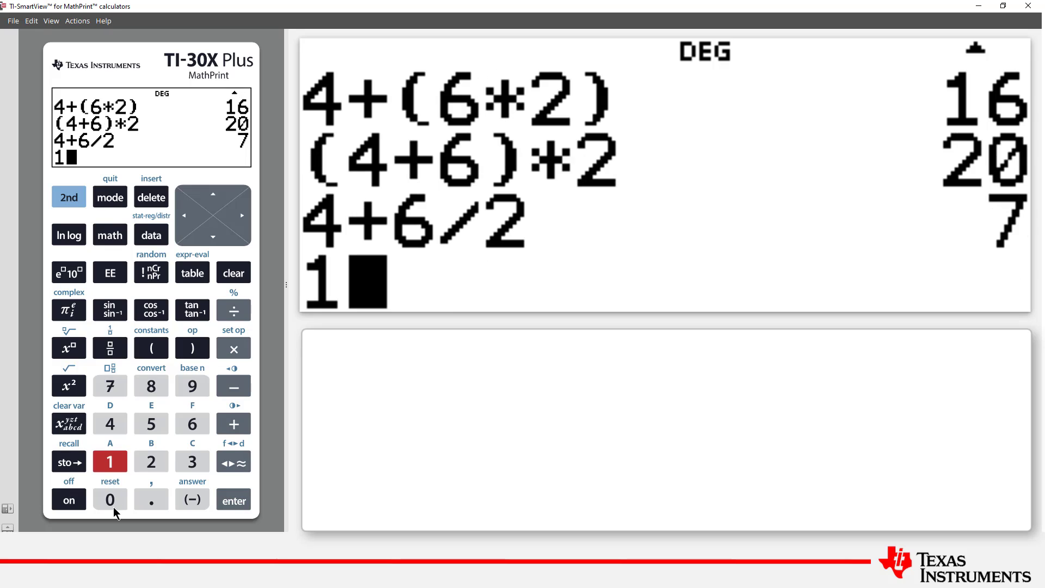
left_click(113, 504)
left_click(238, 430)
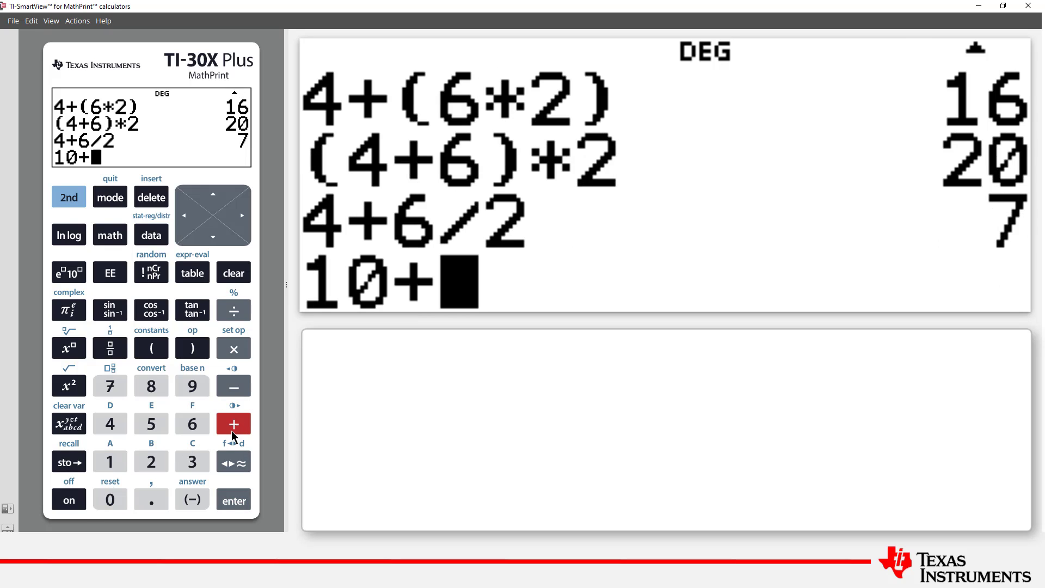
left_click(151, 463)
left_click(68, 348)
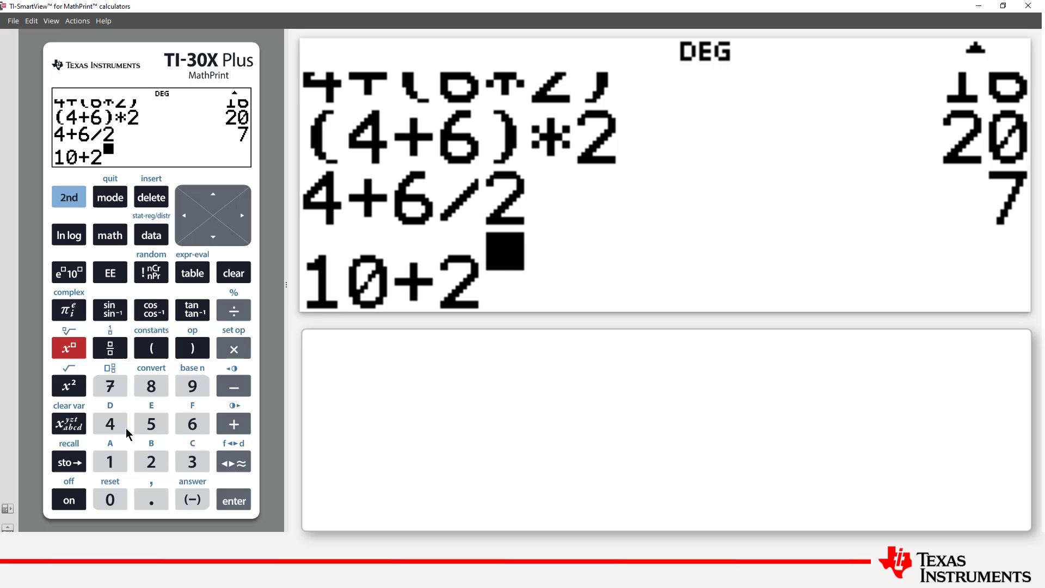
left_click(192, 463)
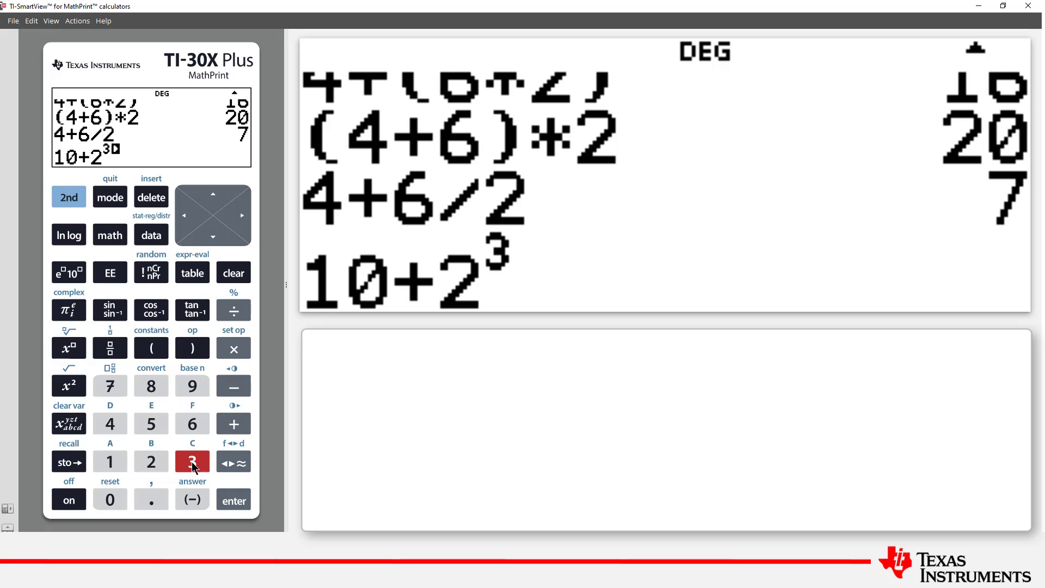
left_click(233, 500)
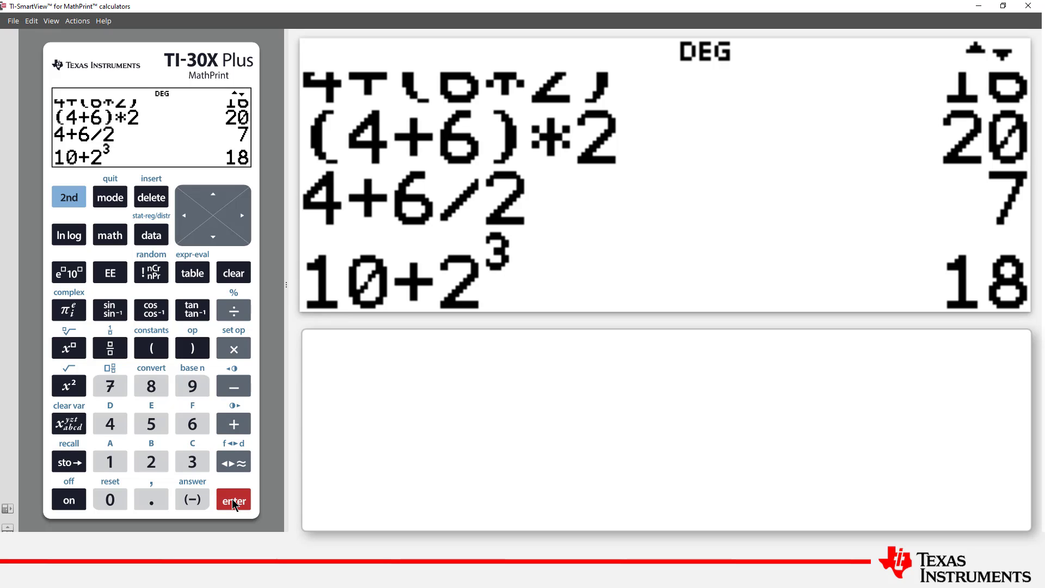
- Evaluate 10+2^(3+4) with 3+4 in the exponent, giving 138
left_click(115, 462)
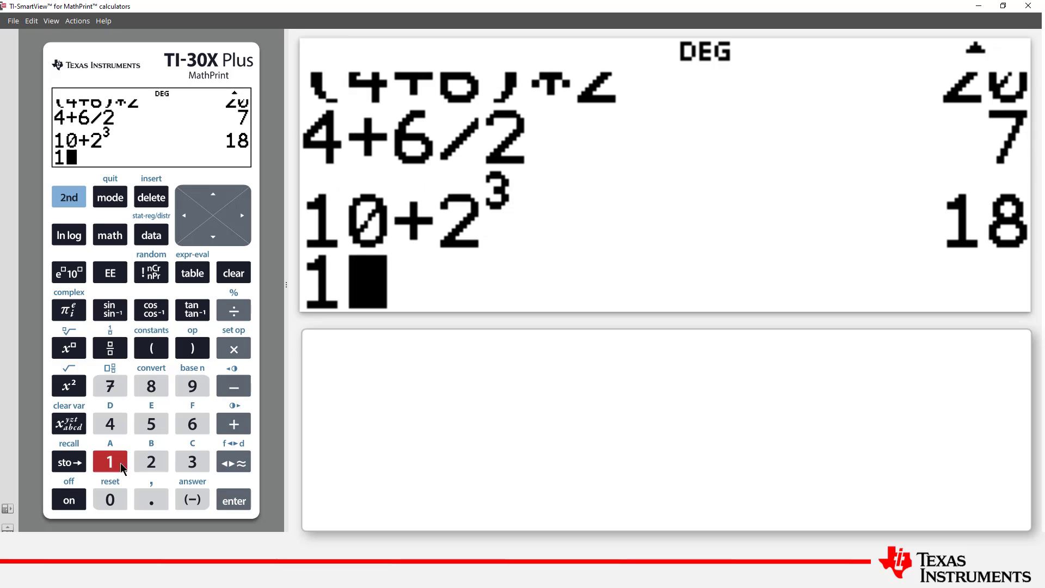
left_click(116, 498)
left_click(233, 424)
left_click(151, 461)
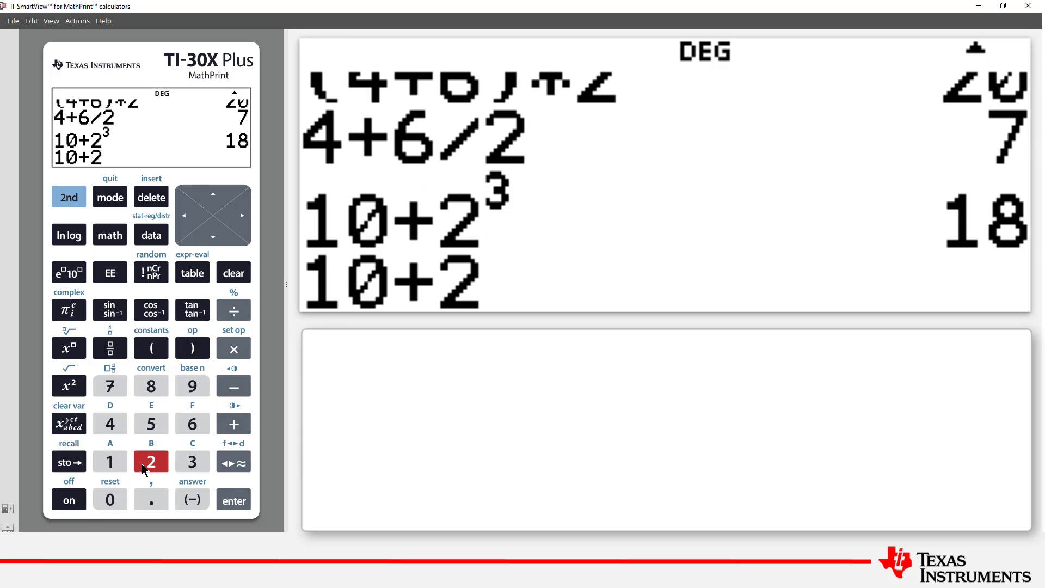
left_click(54, 349)
left_click(192, 462)
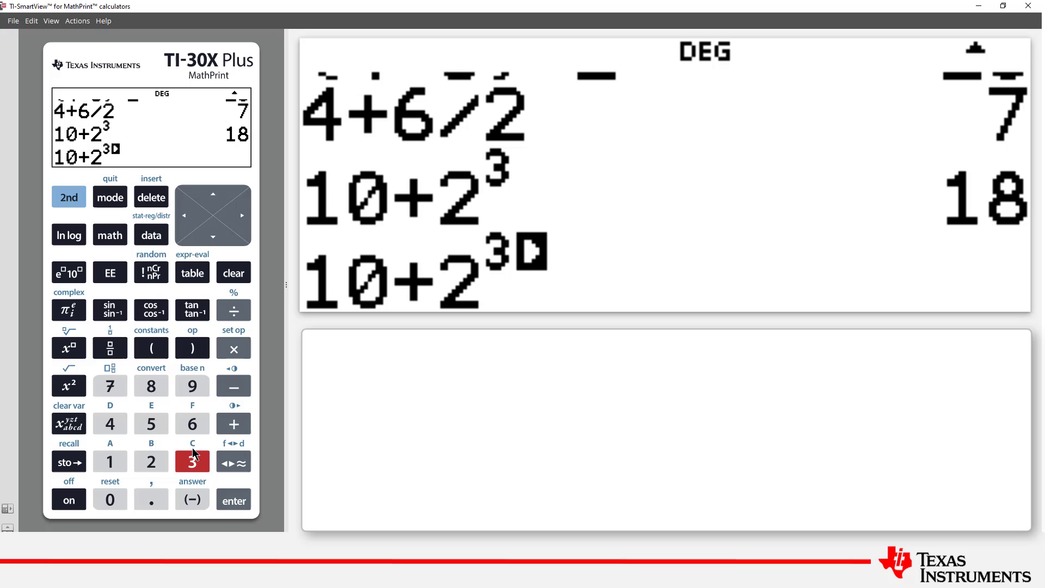
left_click(231, 430)
left_click(109, 423)
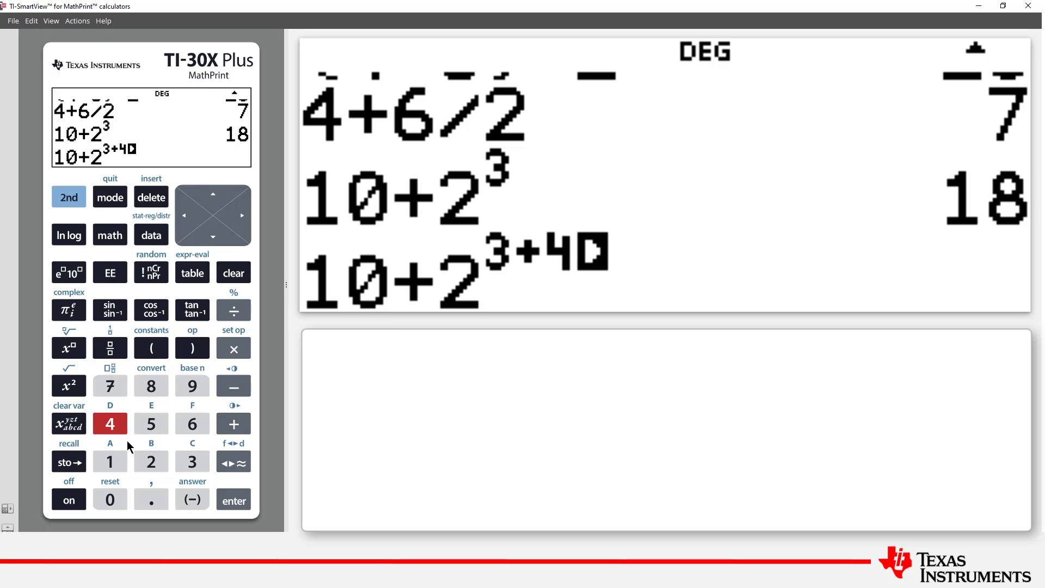
left_click(227, 500)
- Evaluate 10+2^7, confirming it also gives 138
left_click(110, 472)
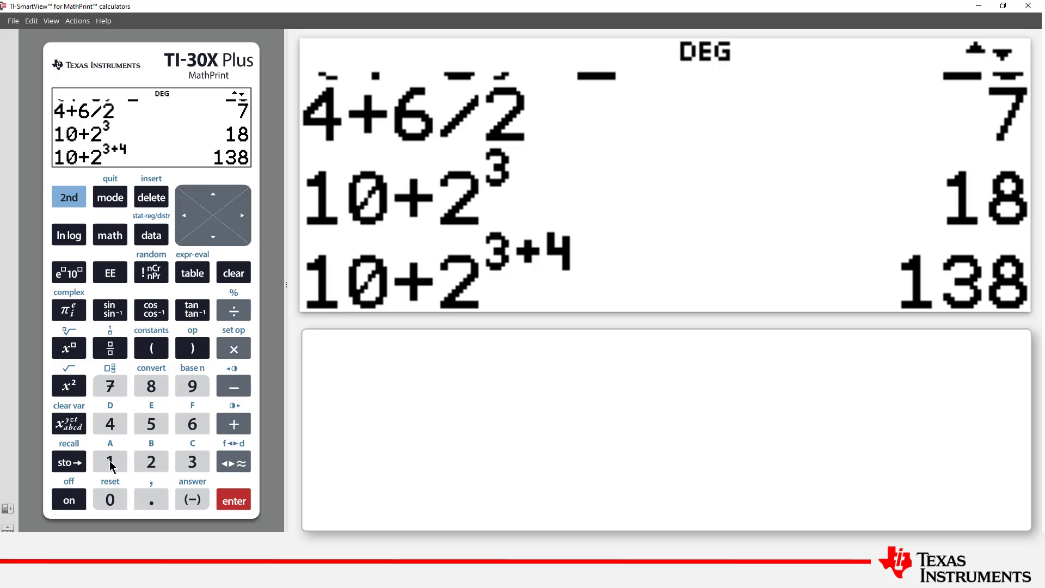
left_click(110, 499)
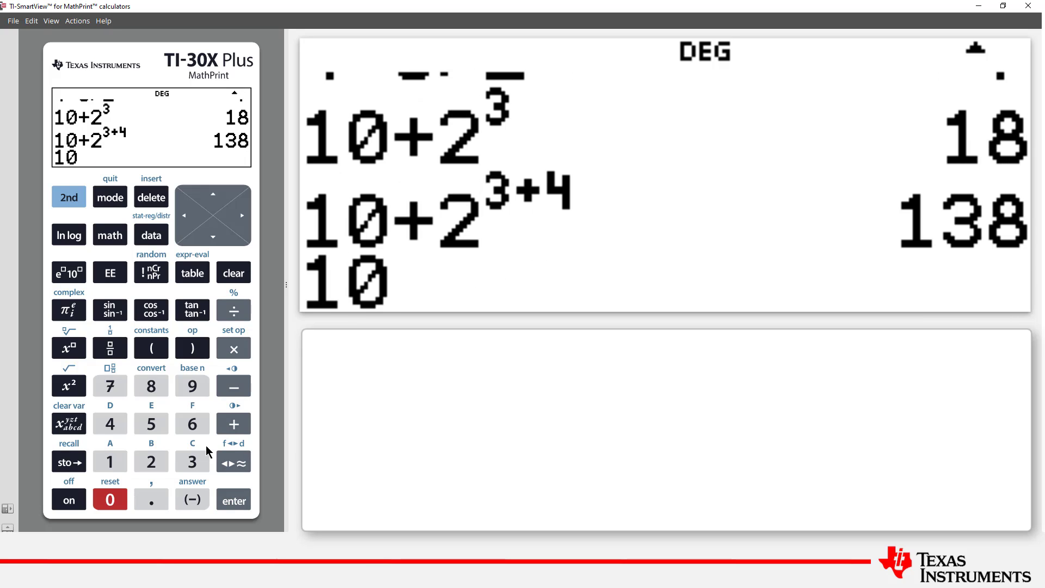
left_click(233, 423)
left_click(151, 462)
left_click(70, 348)
left_click(116, 387)
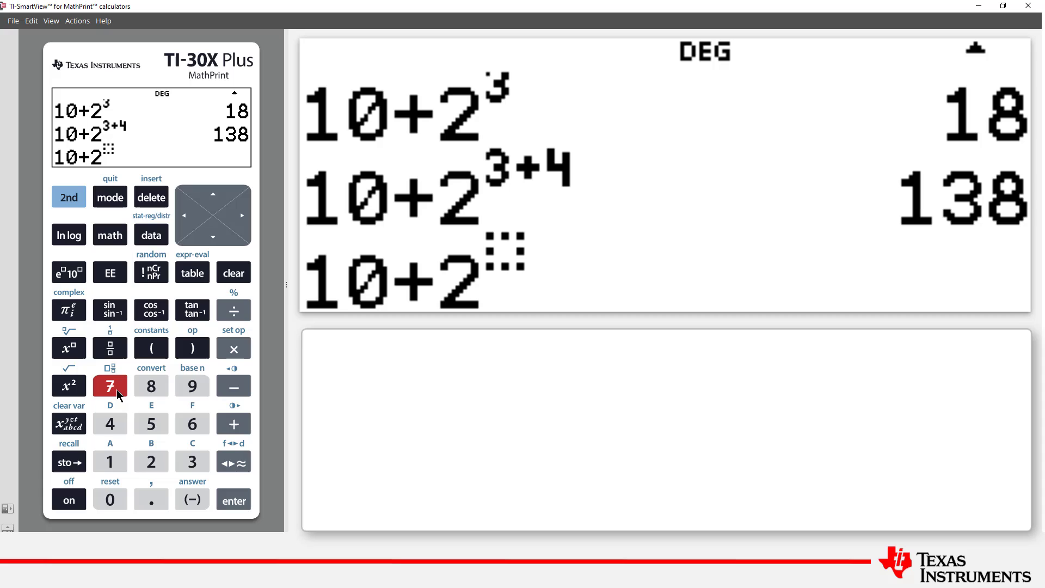
left_click(224, 495)
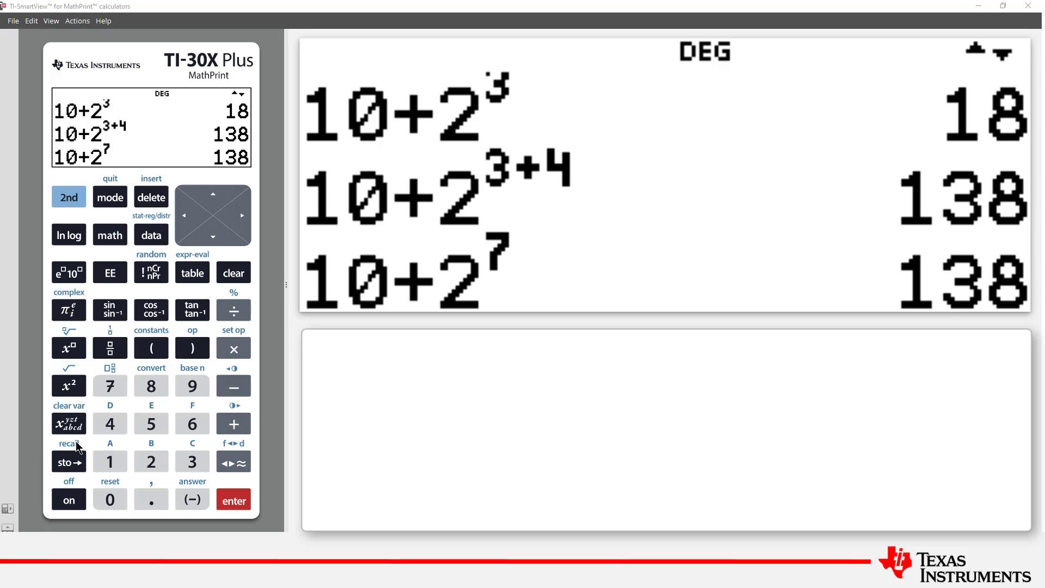
- Enter 2^3 with a second exponent 2 stacked on the 3 and evaluate to 512
left_click(157, 463)
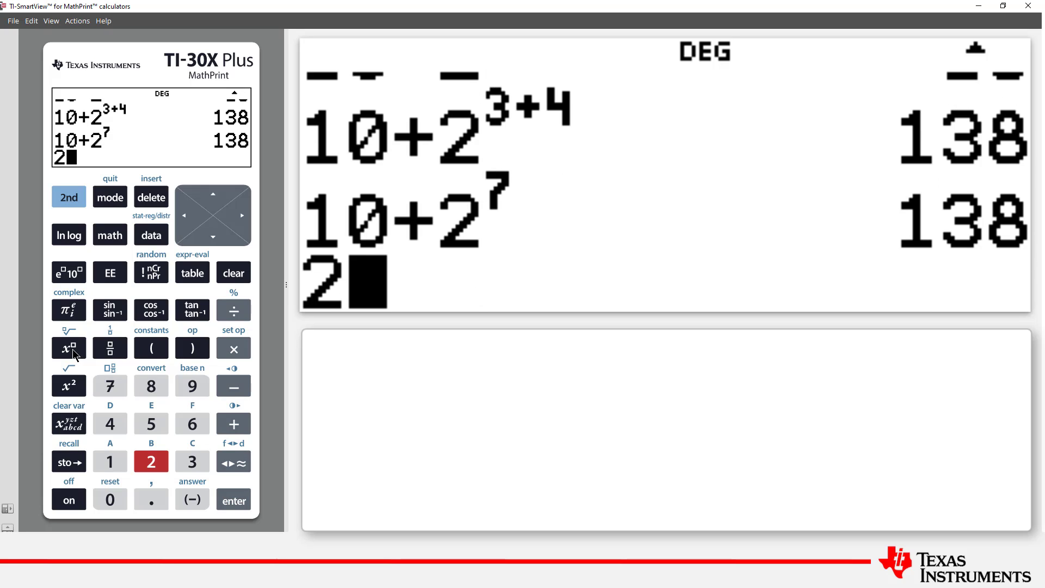
left_click(75, 354)
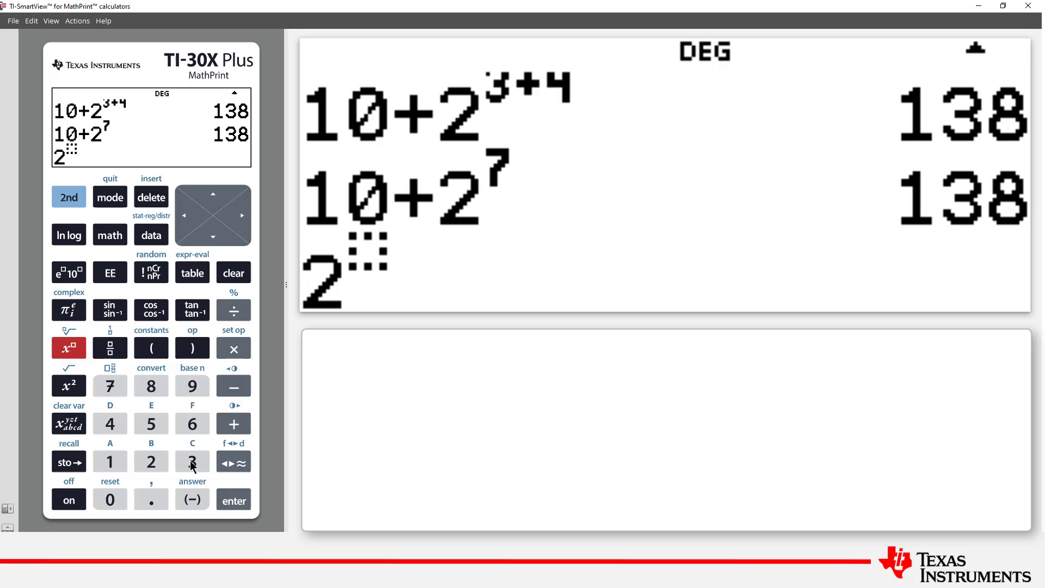
left_click(191, 463)
left_click(69, 350)
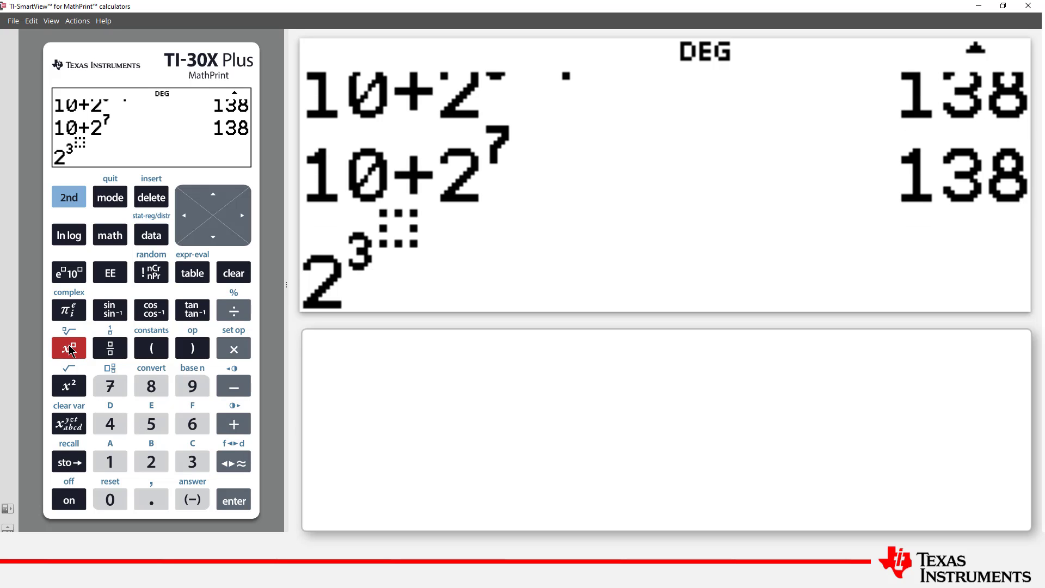
left_click(153, 464)
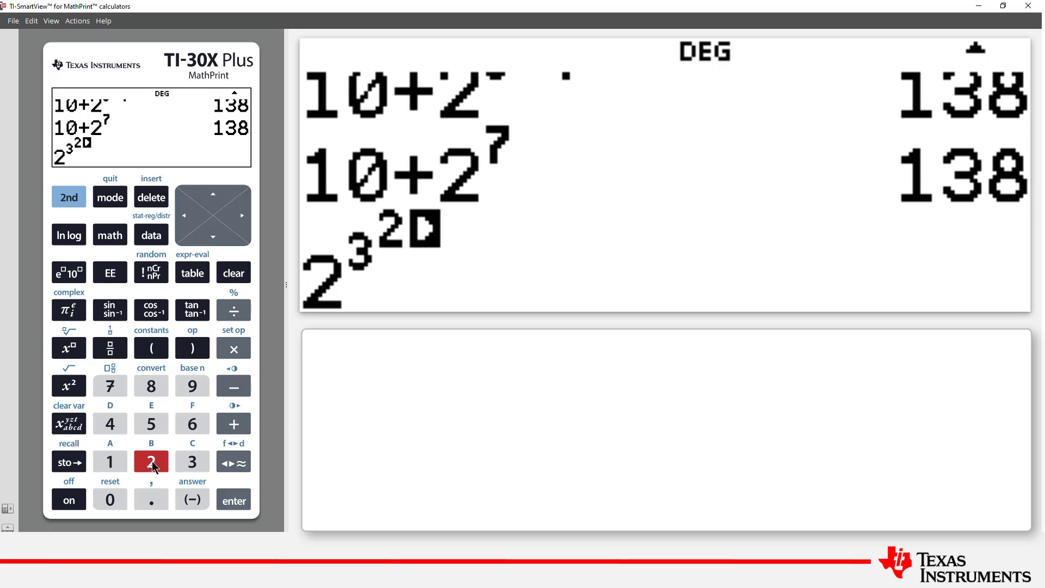
left_click(234, 500)
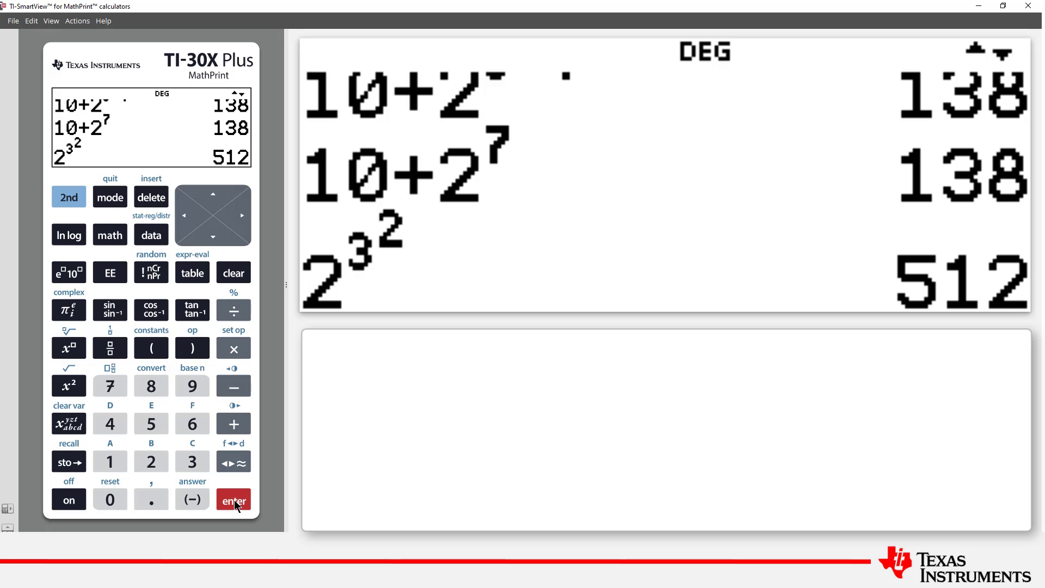
- Change the mode's display format from MATHPRINT to CLASSIC and quit to the home screen
left_click(111, 200)
left_click(216, 241)
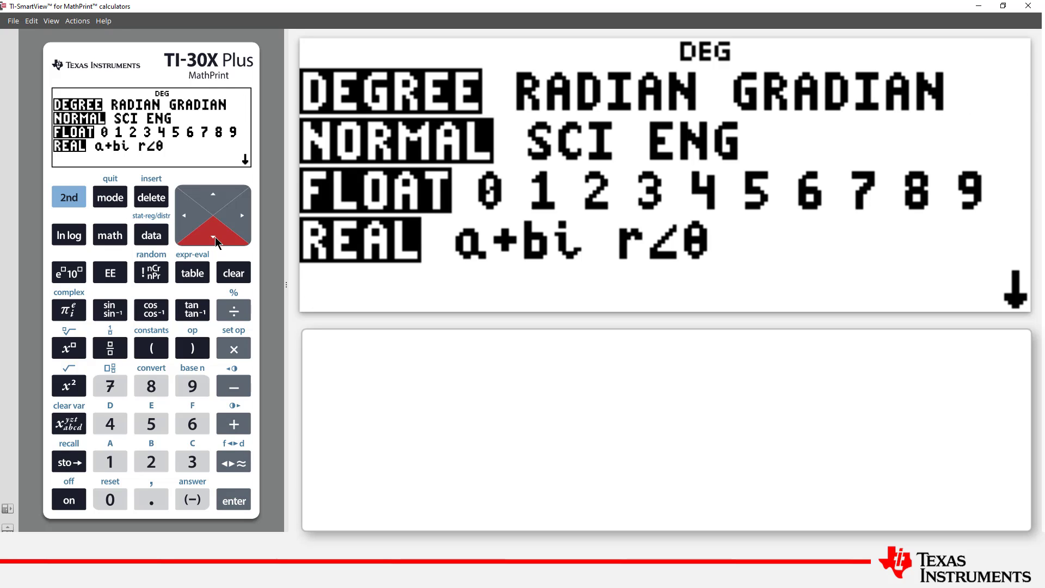
left_click(215, 240)
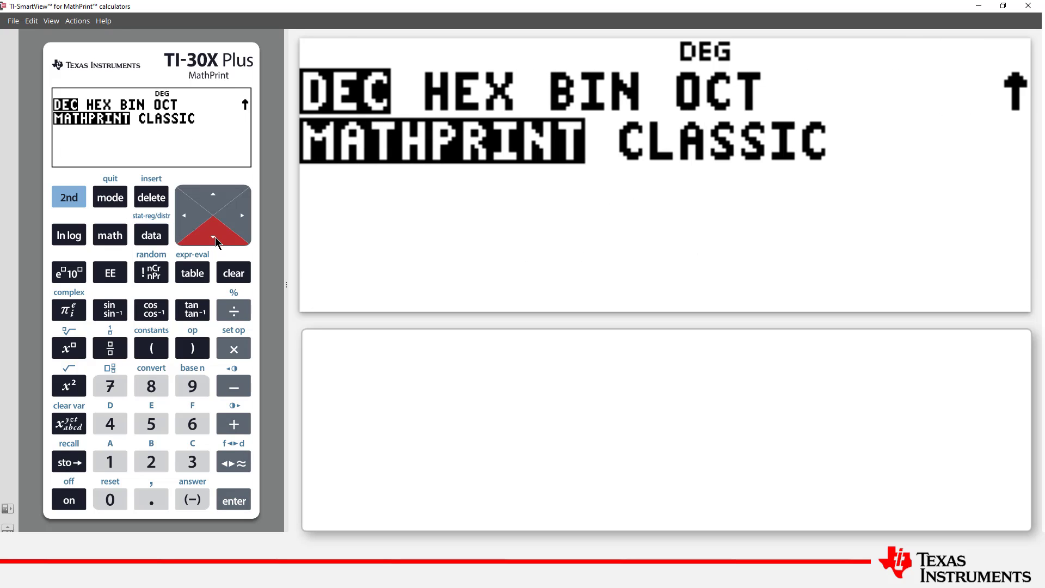
left_click(215, 239)
left_click(238, 218)
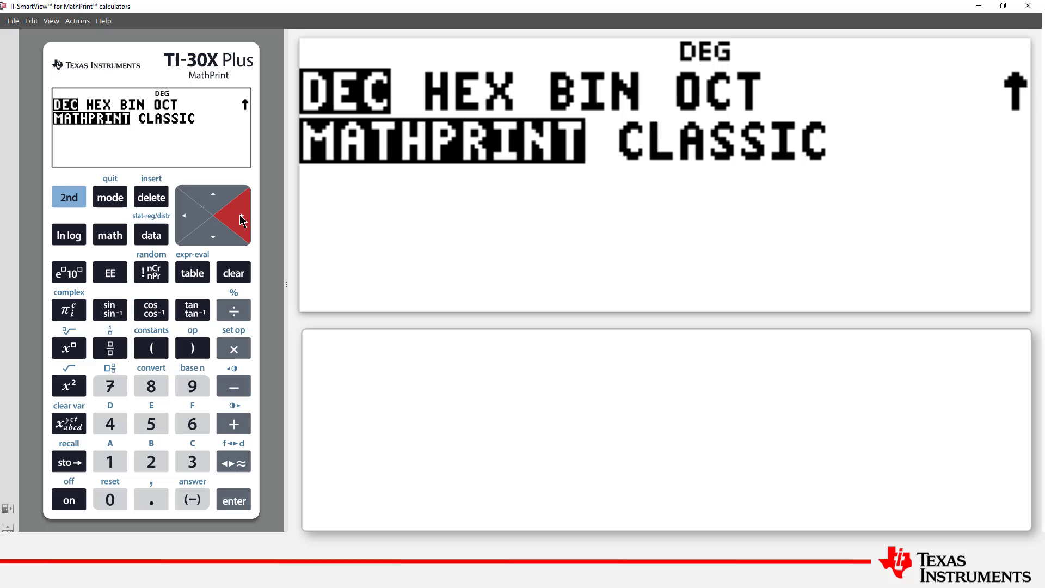
left_click(239, 498)
left_click(80, 197)
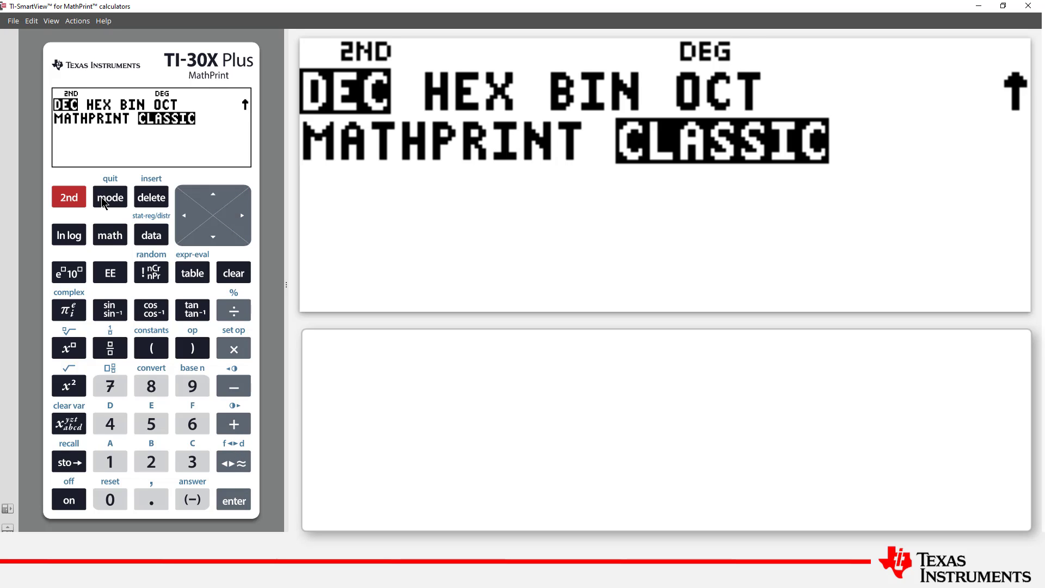
left_click(101, 197)
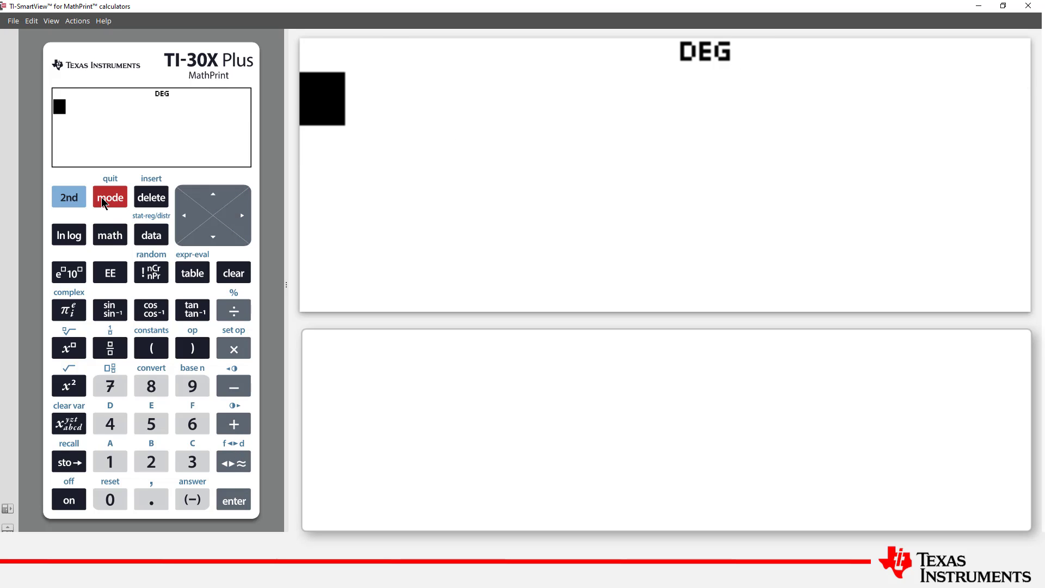
- Evaluate 2^3^2 in classic format to get 64, then return to the mode settings
left_click(151, 462)
type("^")
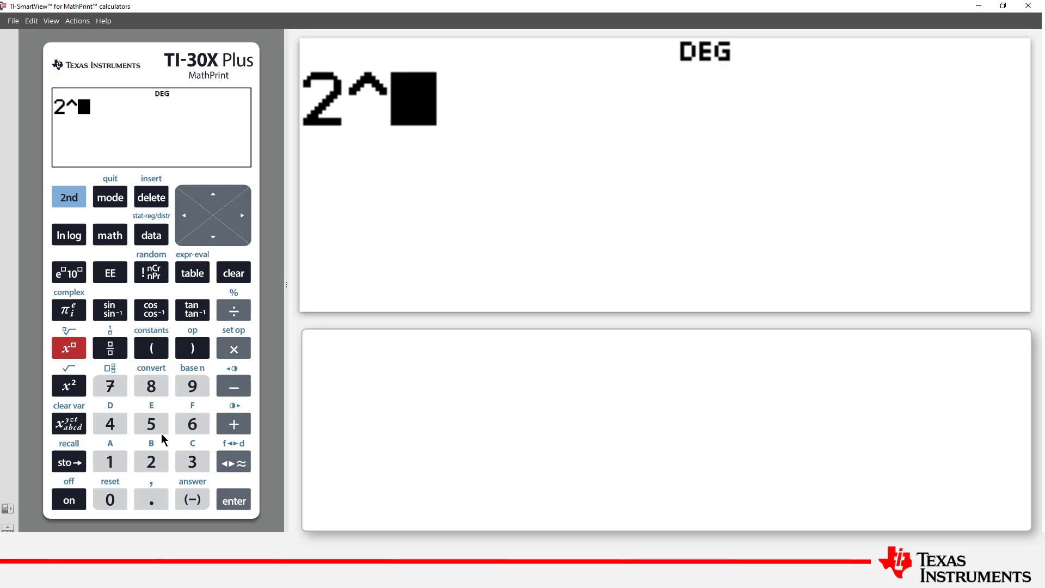
left_click(187, 464)
type("^")
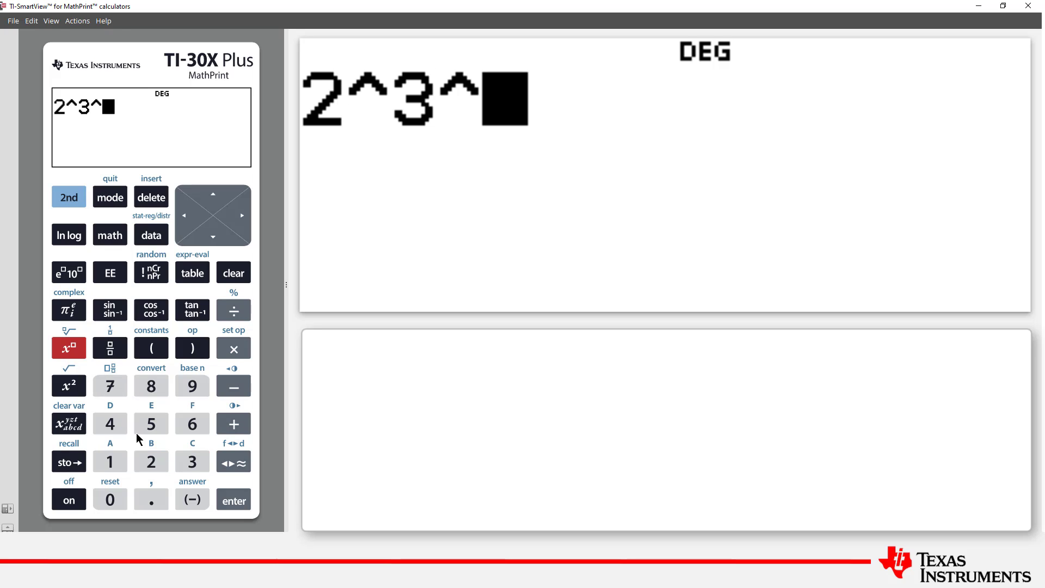
left_click(152, 463)
left_click(237, 501)
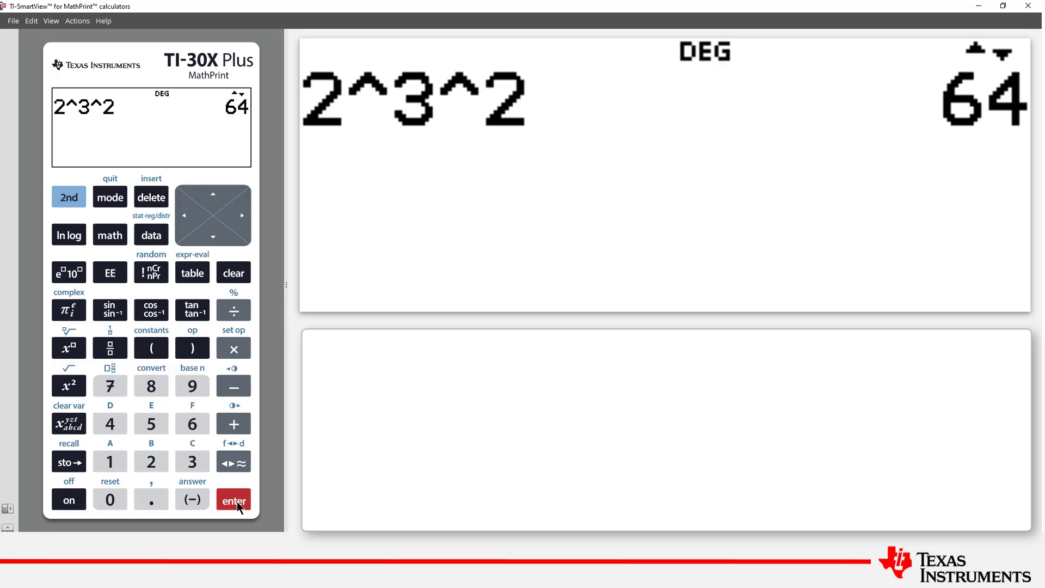
left_click(103, 190)
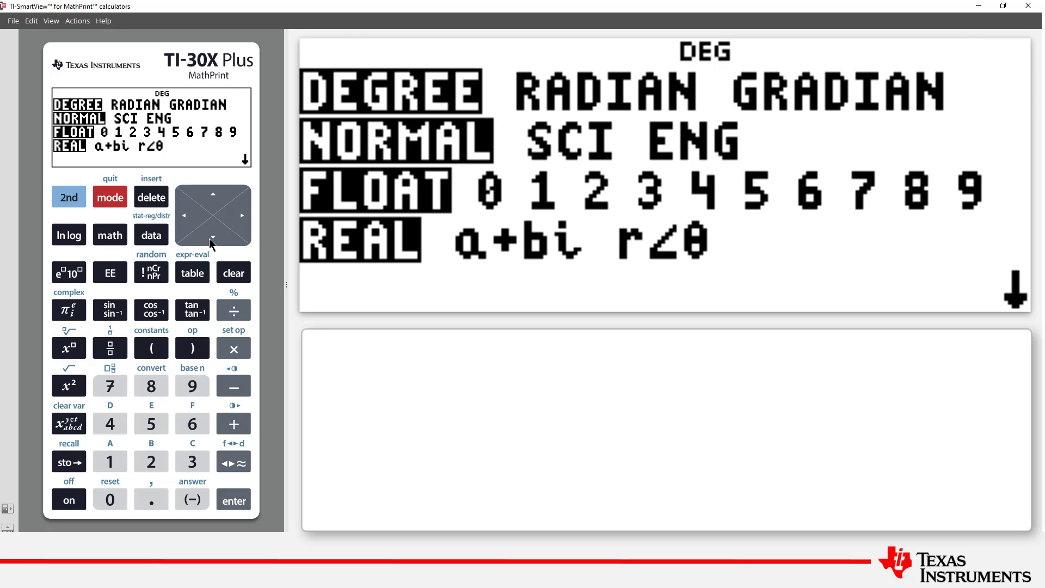
- Set the display format back to MATHPRINT and quit to the empty home screen
left_click(211, 240)
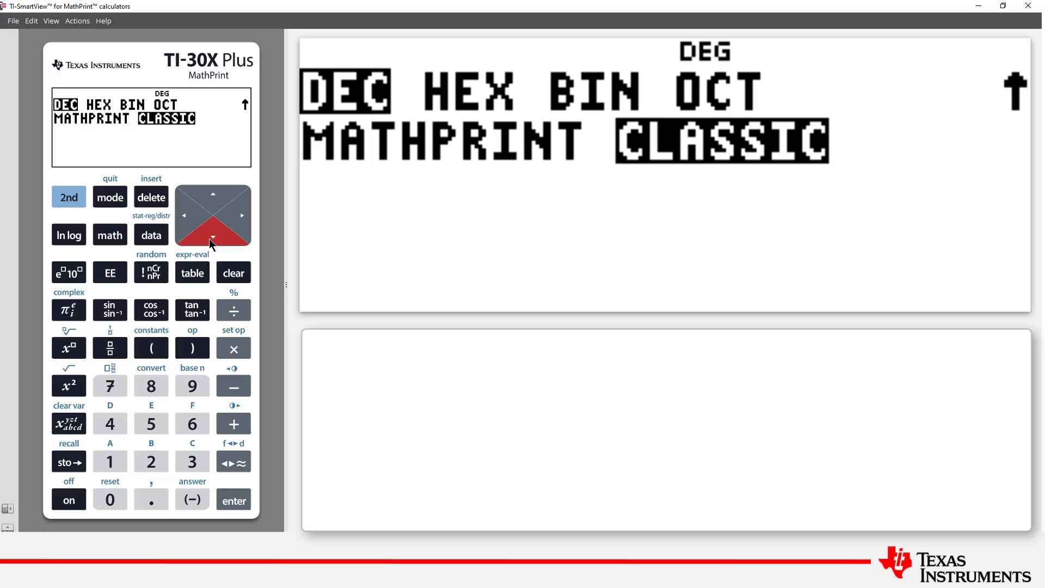
left_click(234, 500)
left_click(84, 197)
left_click(105, 197)
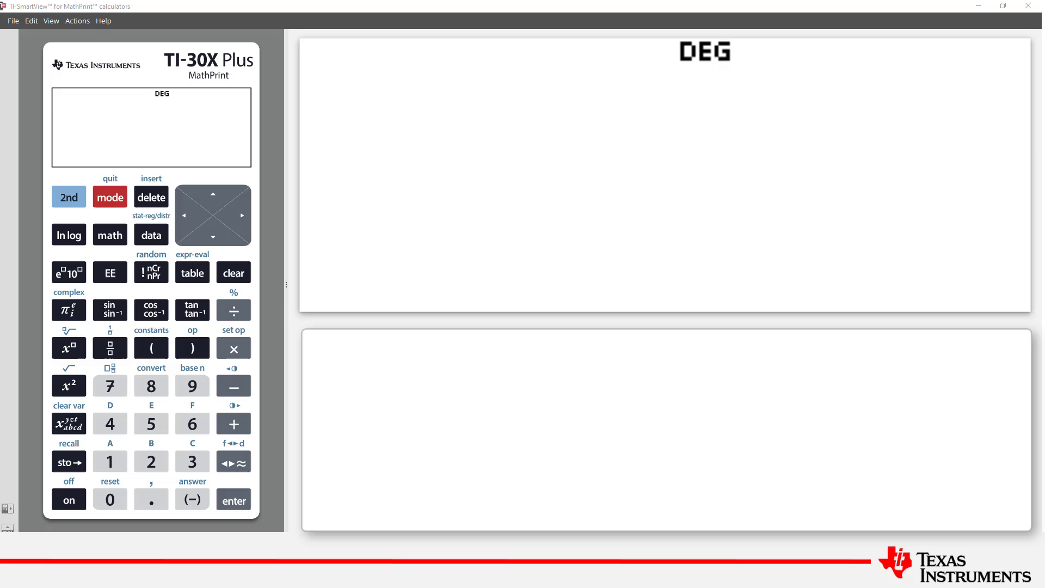
- Square the parenthesized negative 2, evaluating (-2)² to 4
left_click(151, 348)
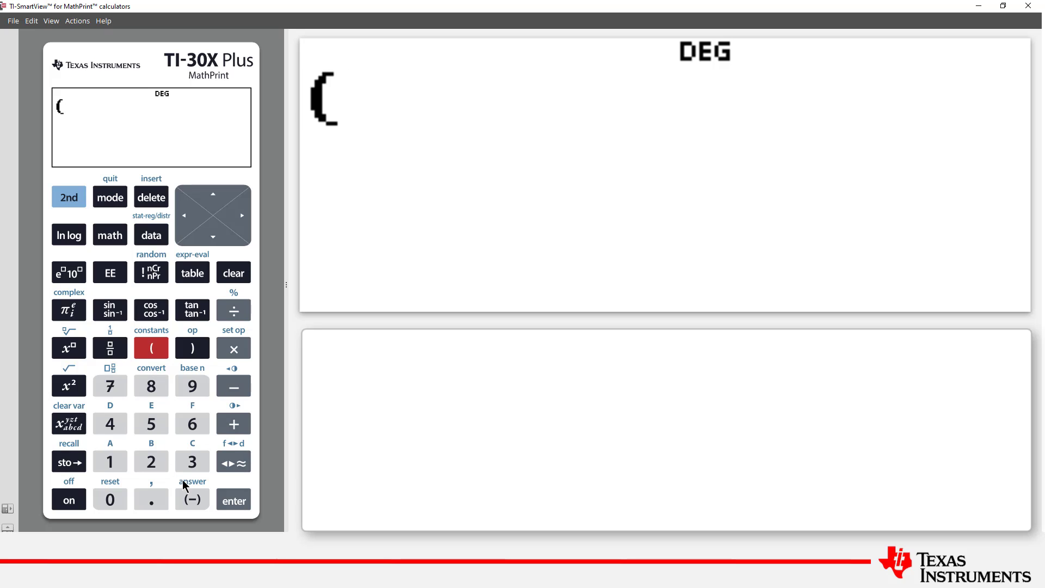
left_click(192, 499)
left_click(153, 464)
left_click(192, 348)
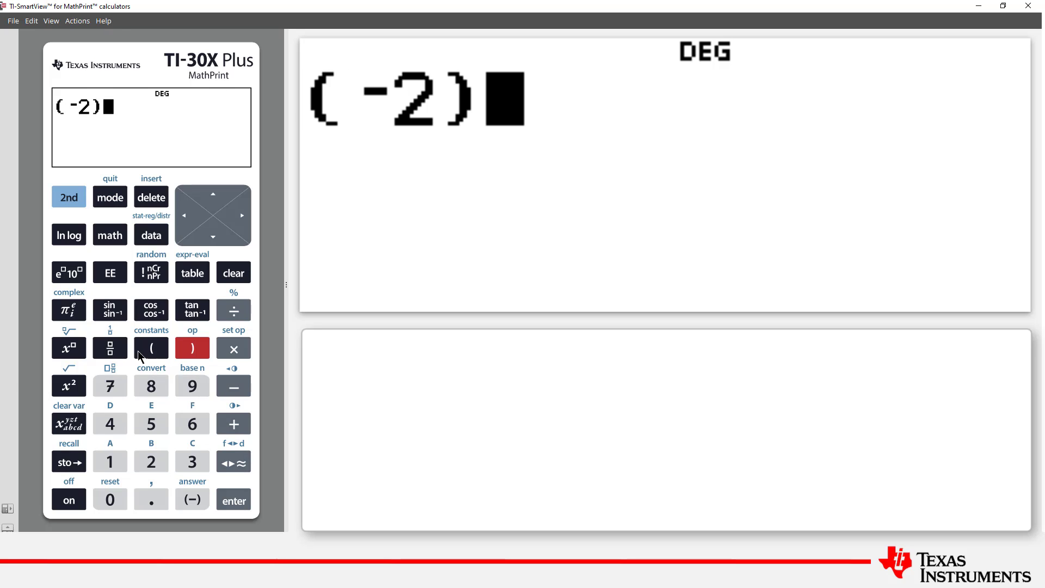
left_click(69, 387)
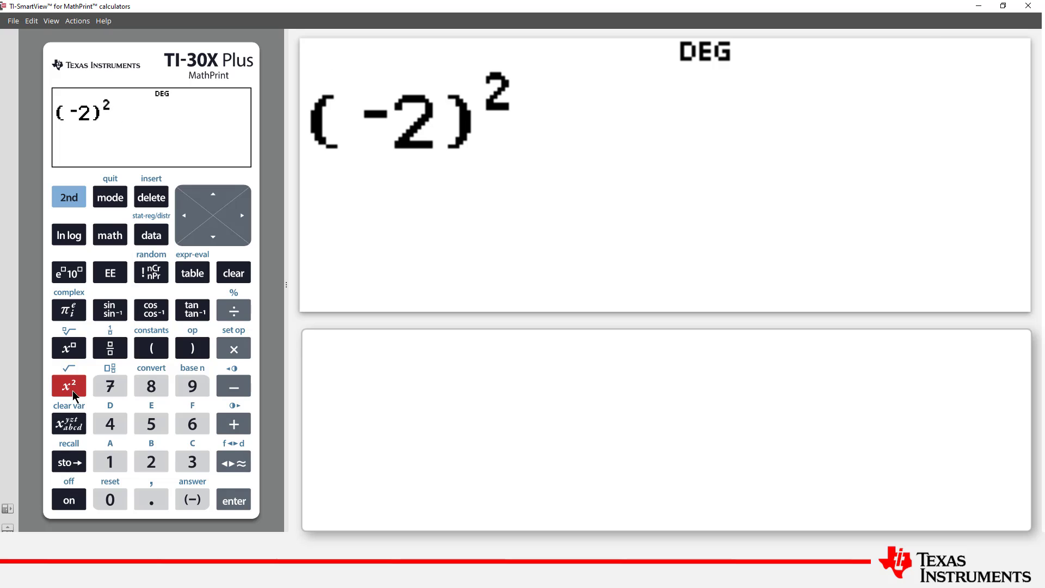
left_click(231, 502)
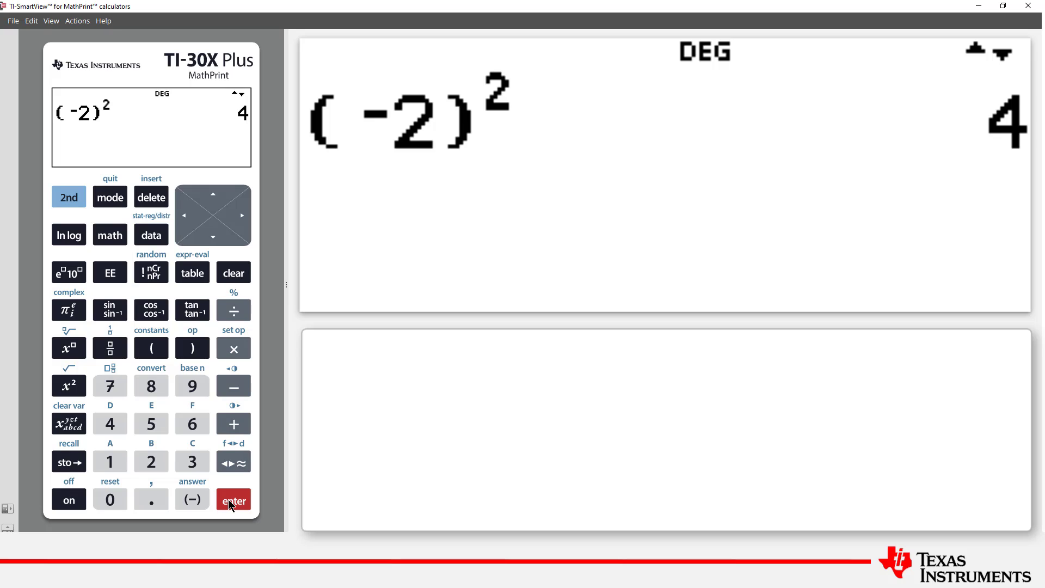
- Evaluate -2² without parentheses to get -4, then begin a new entry with a negative sign
left_click(197, 505)
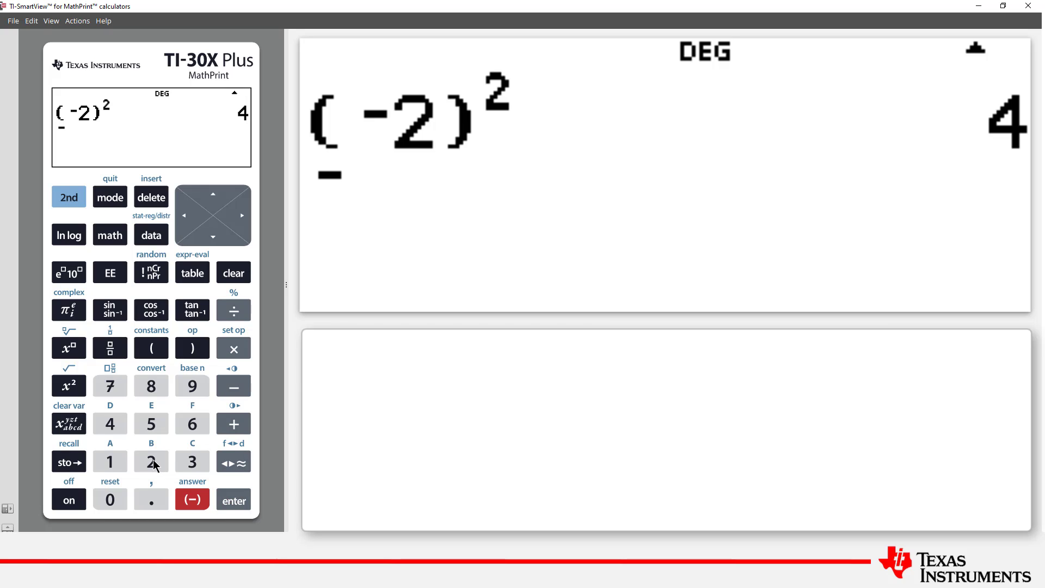
left_click(151, 462)
left_click(71, 391)
left_click(229, 499)
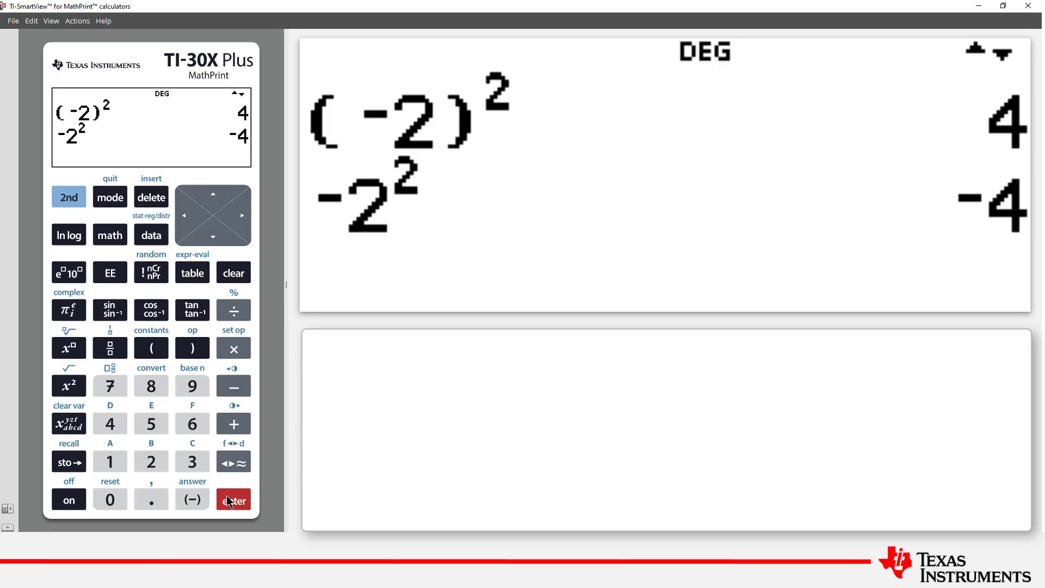
left_click(193, 501)
- Store -2 into the variable x
left_click(152, 463)
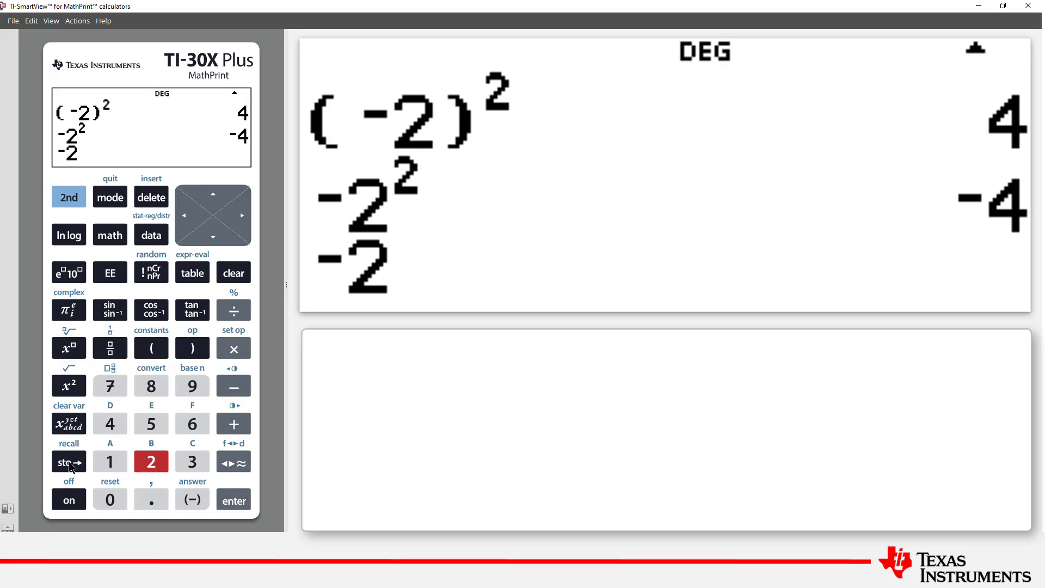
left_click(76, 467)
left_click(71, 428)
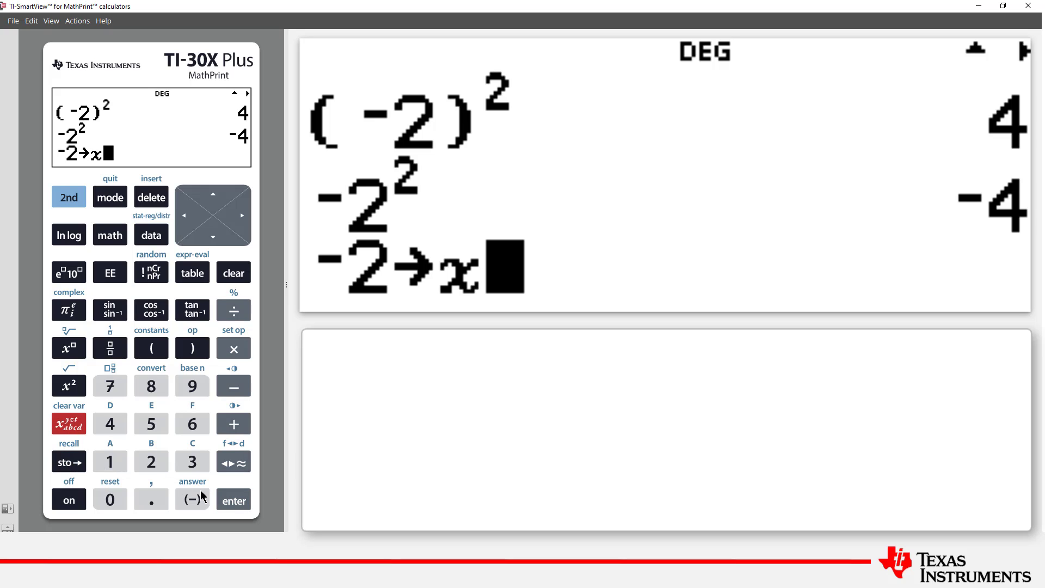
left_click(230, 500)
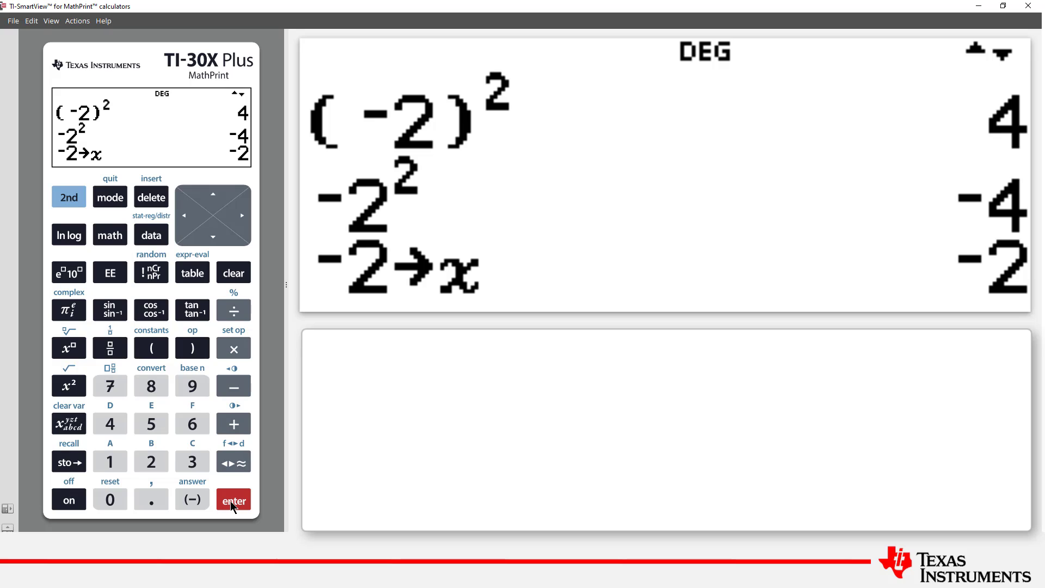
- Evaluate x² to get 4
left_click(69, 424)
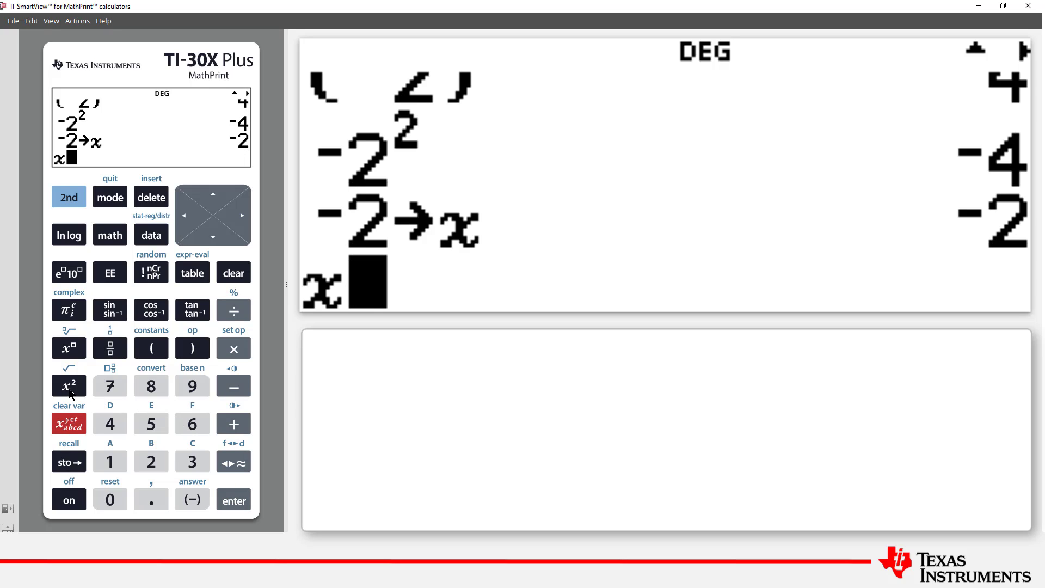
left_click(69, 386)
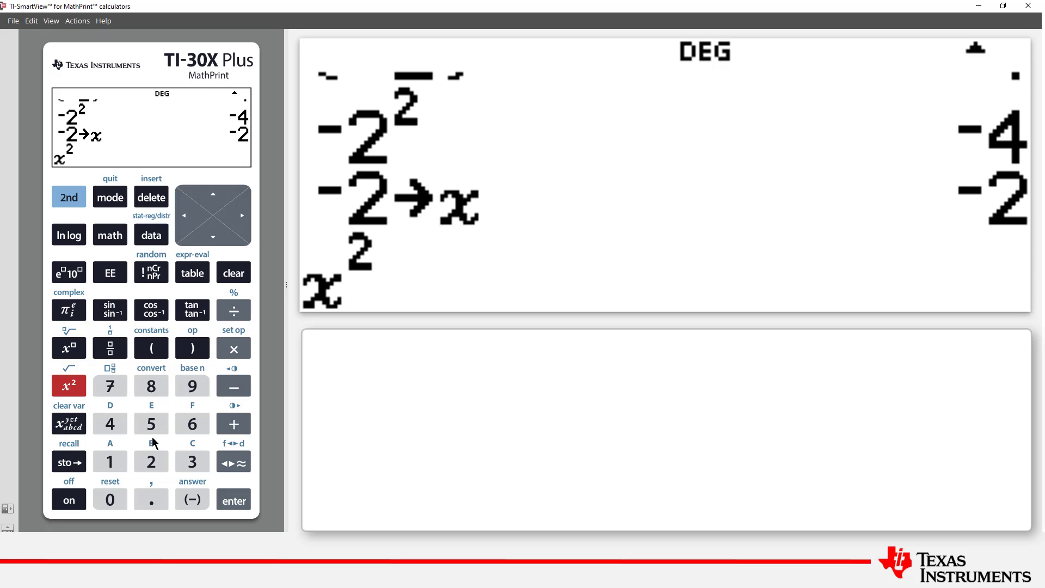
left_click(237, 501)
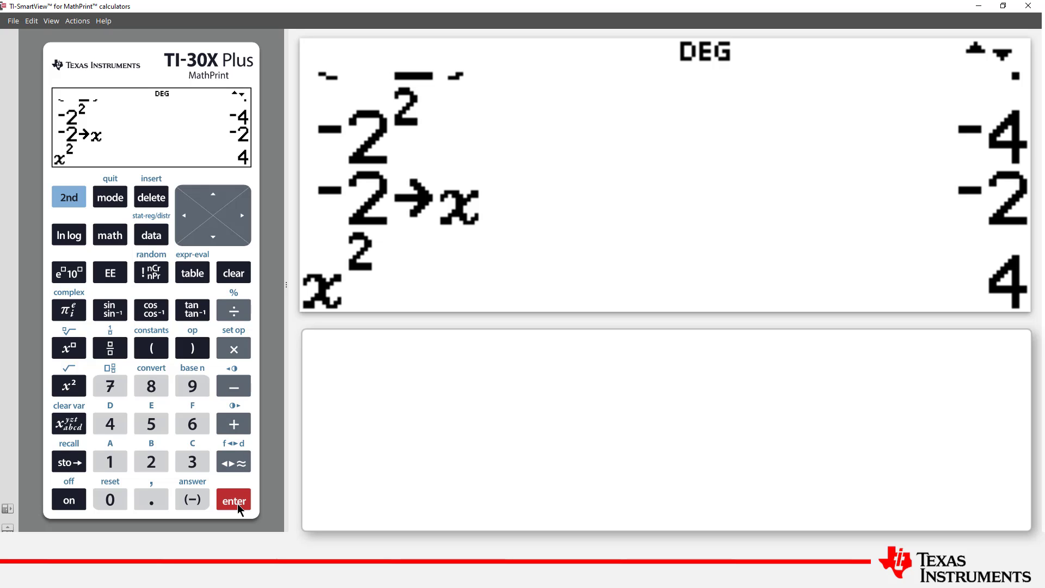
- Evaluate -x² to get -4
left_click(195, 500)
left_click(69, 424)
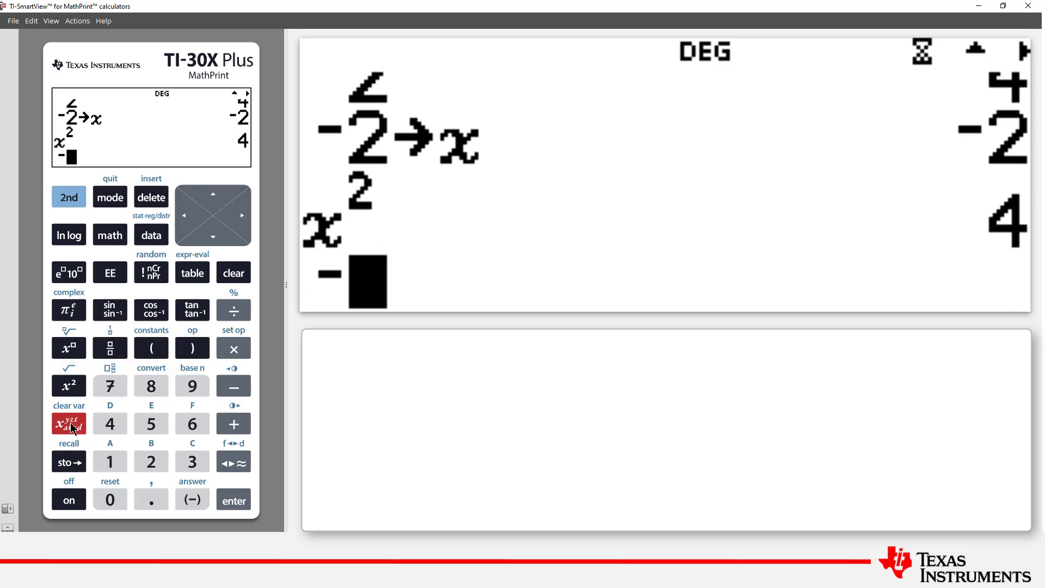
left_click(67, 387)
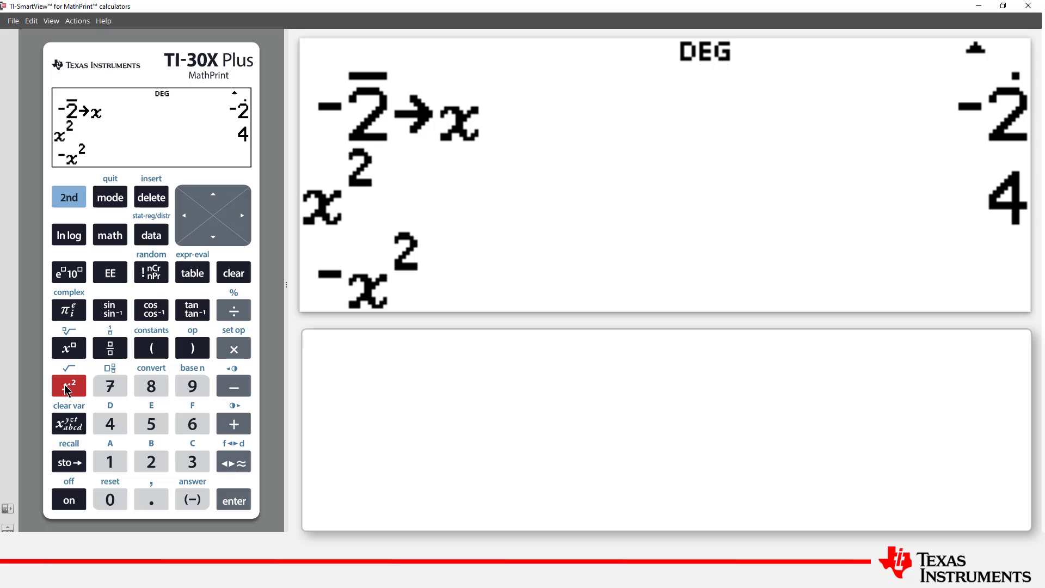
left_click(238, 502)
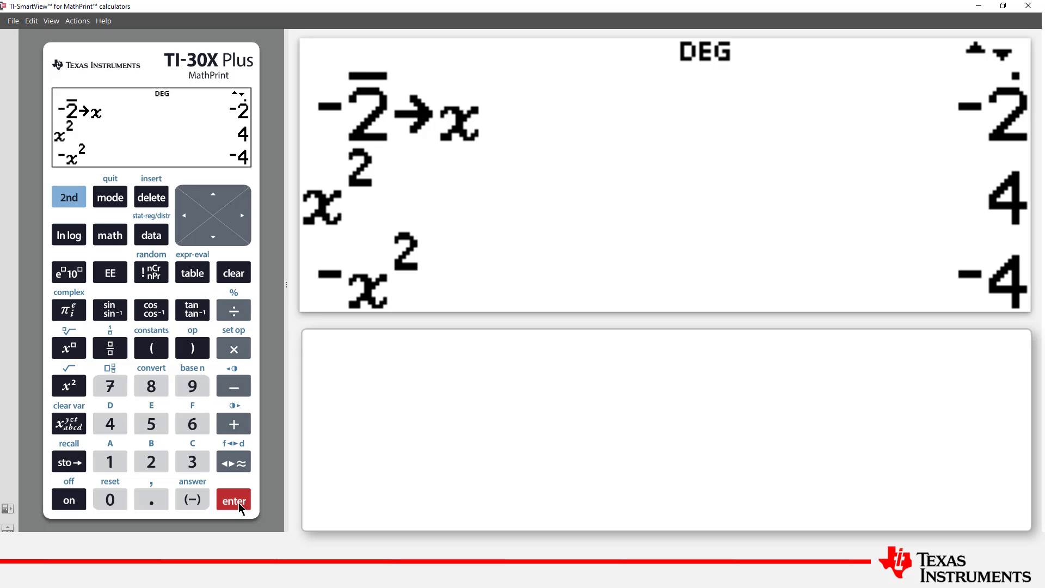